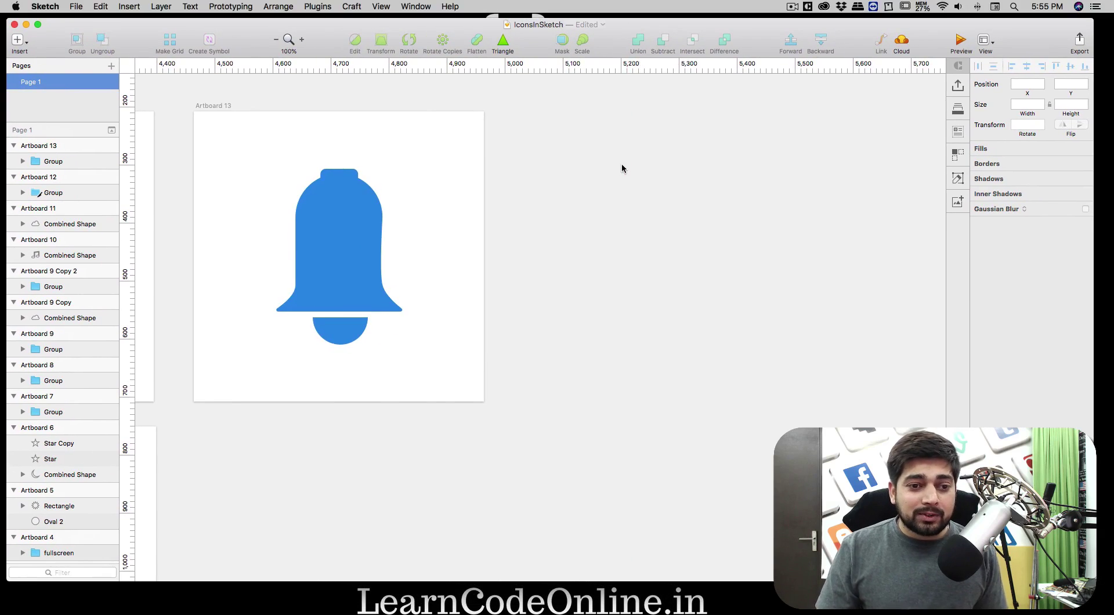
Create a new 500×500 artboard beside the reference bell
scroll(621, 166, "left", 5)
scroll(622, 168, "right", 5)
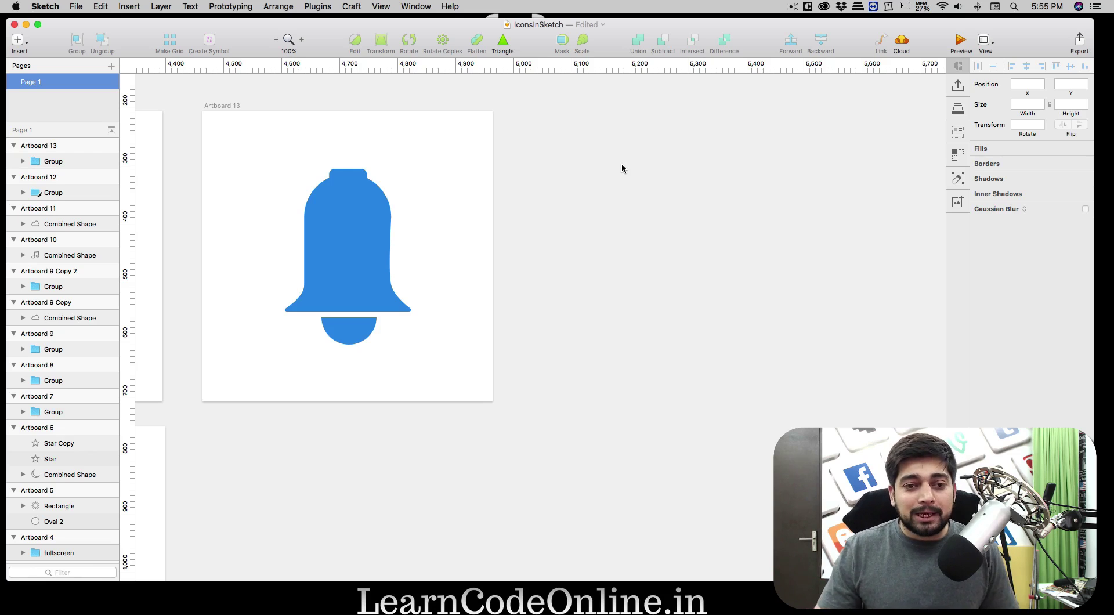
scroll(550, 188, "right", 5)
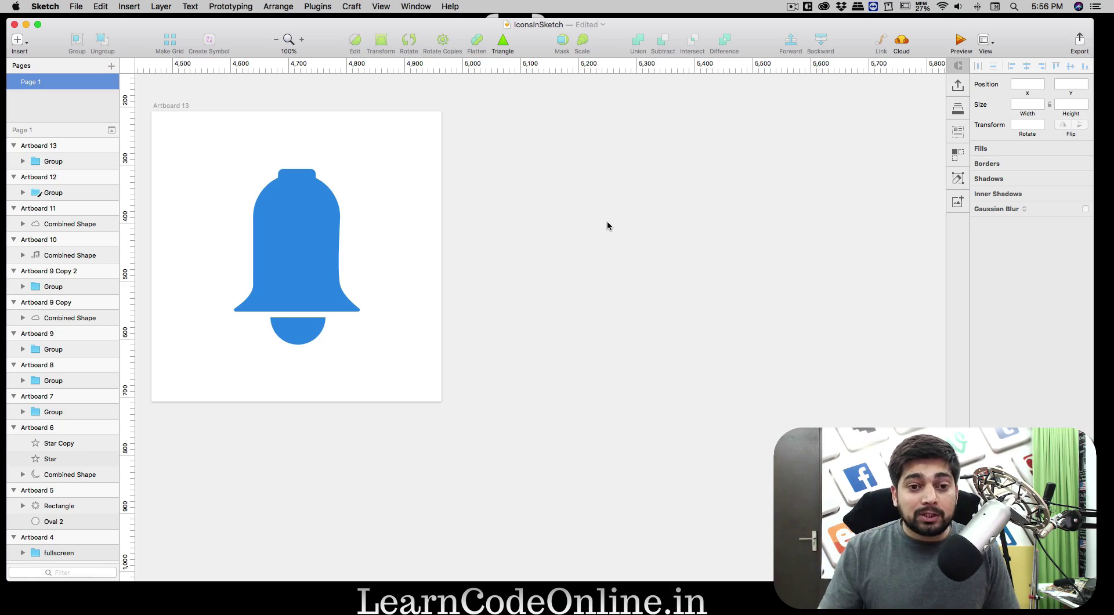
key("a")
left_click_drag(494, 112, 721, 370)
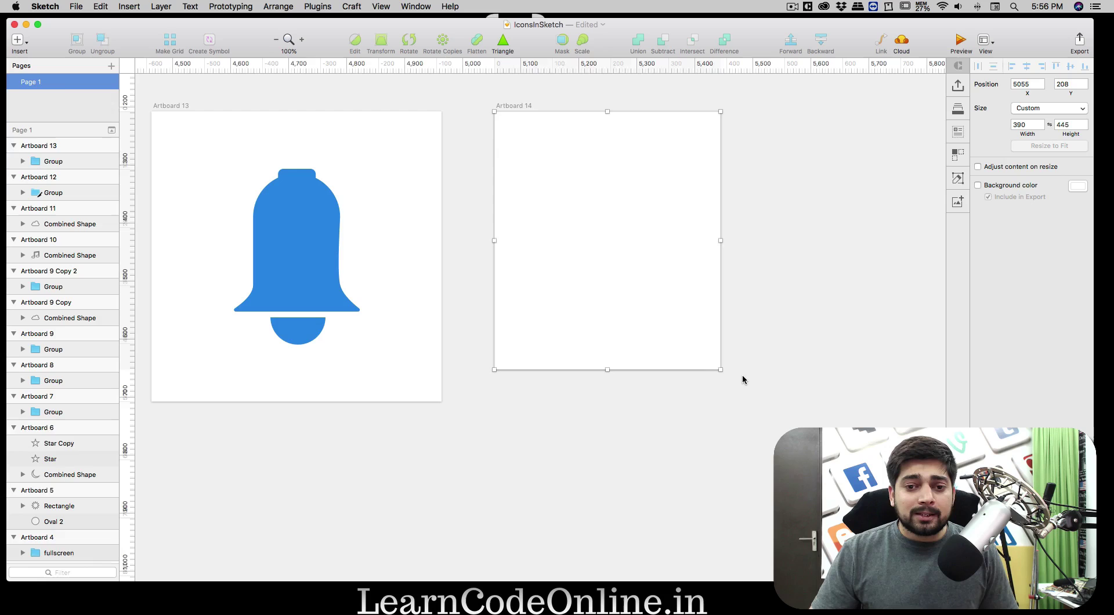
left_click(1024, 130)
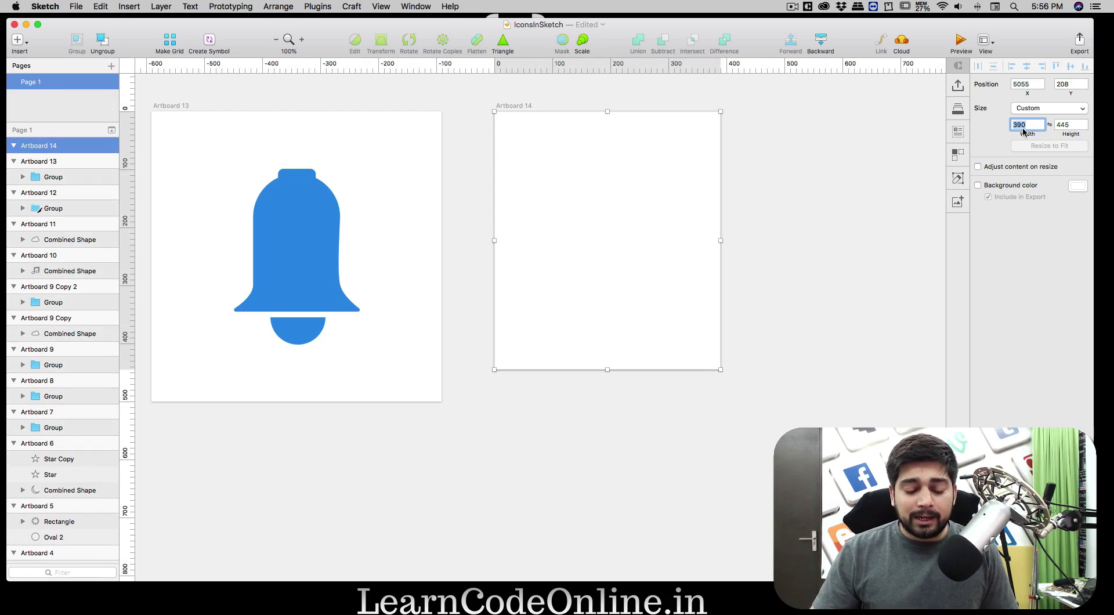
type("500")
key("Tab")
type("500")
key("Return")
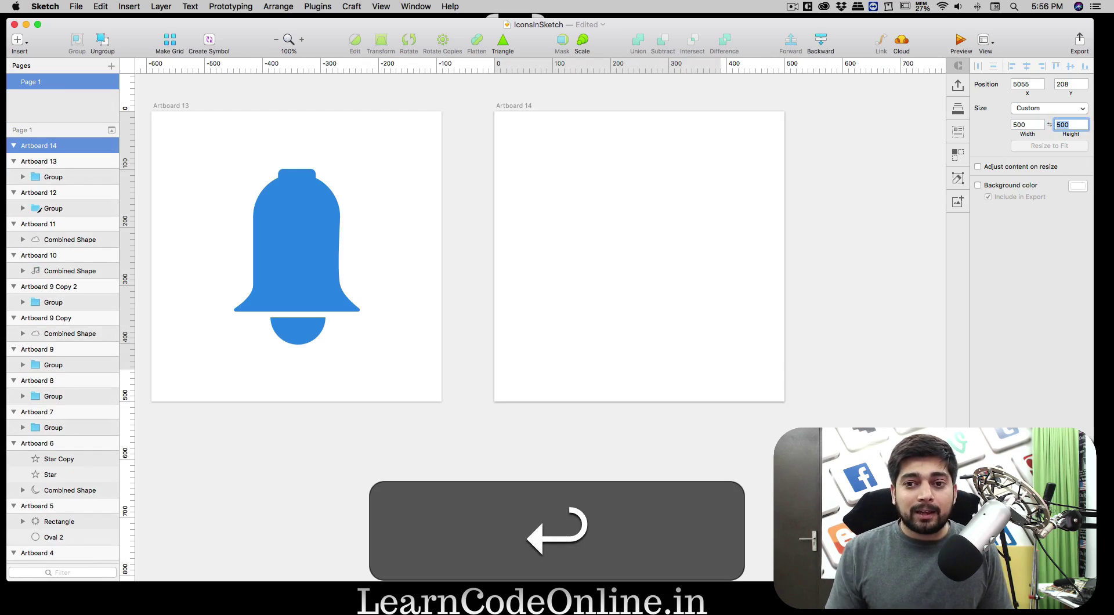
left_click(807, 282)
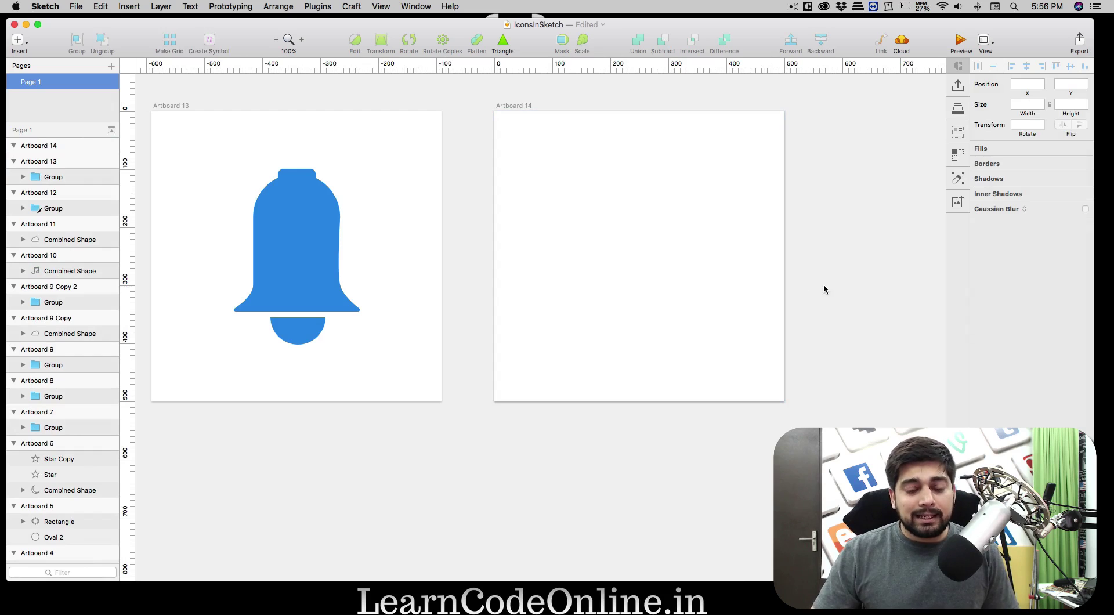
Add a borderless 160×160 circle centred horizontally near the artboard's top
key("o")
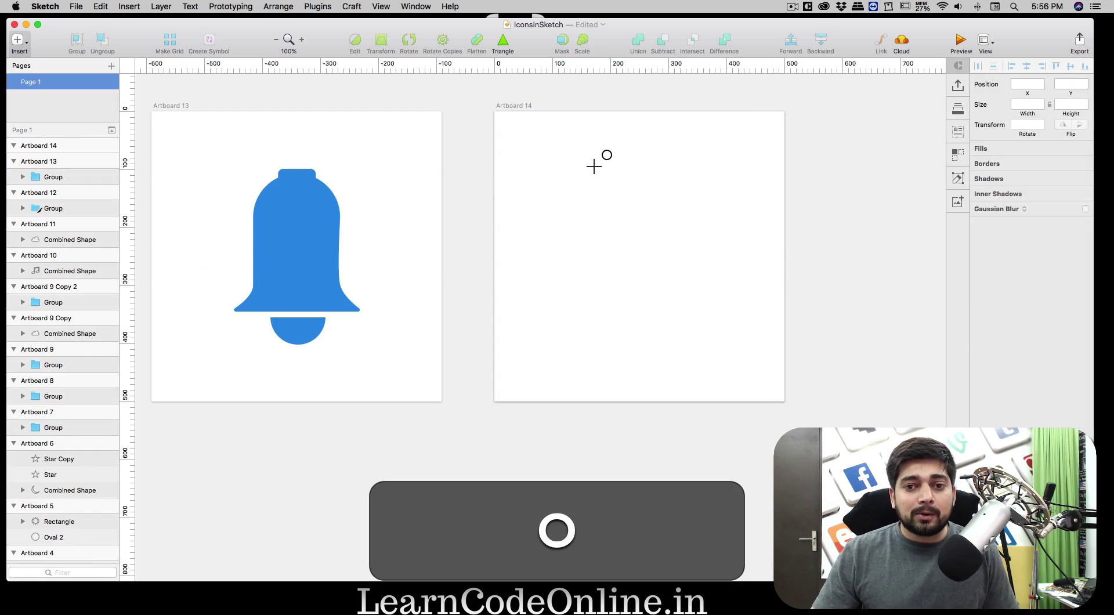
left_click_drag(570, 145, 648, 187)
key("shift")
left_click(1025, 103)
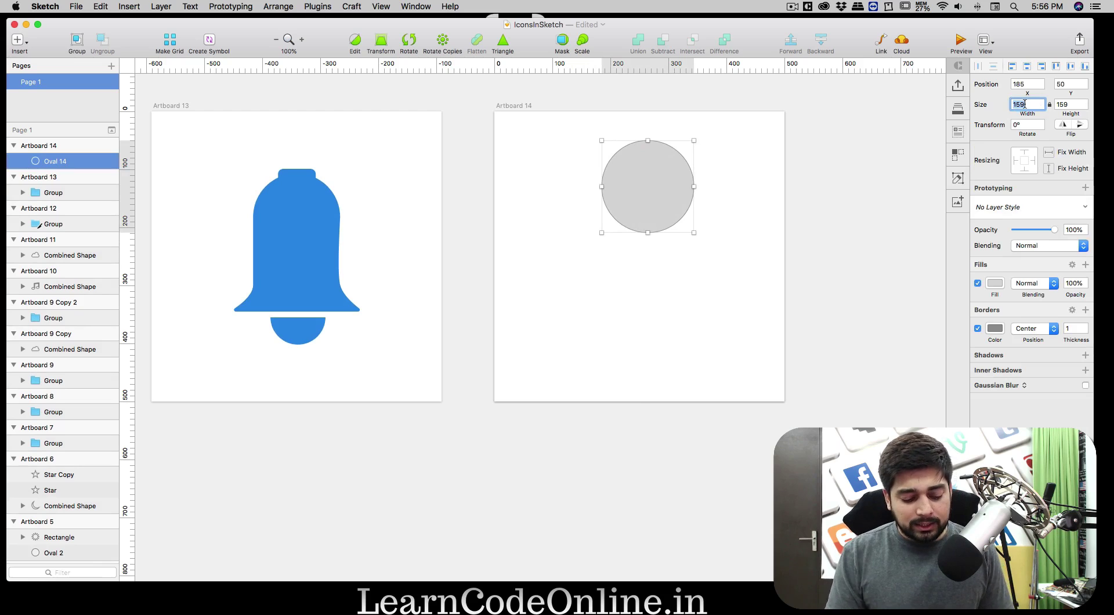
type("1")
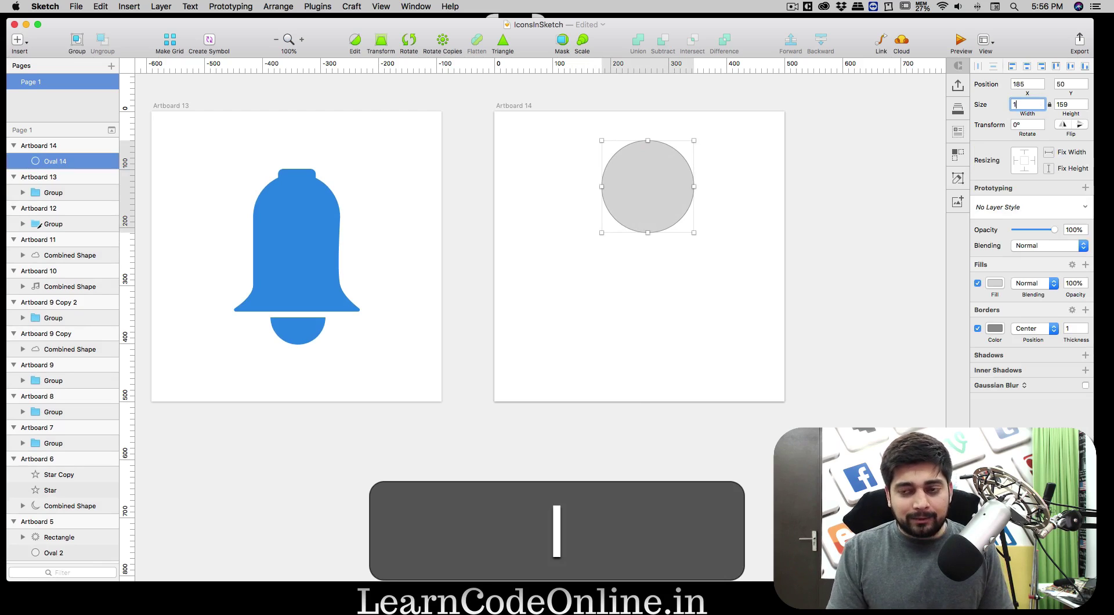
type("60")
key("Tab")
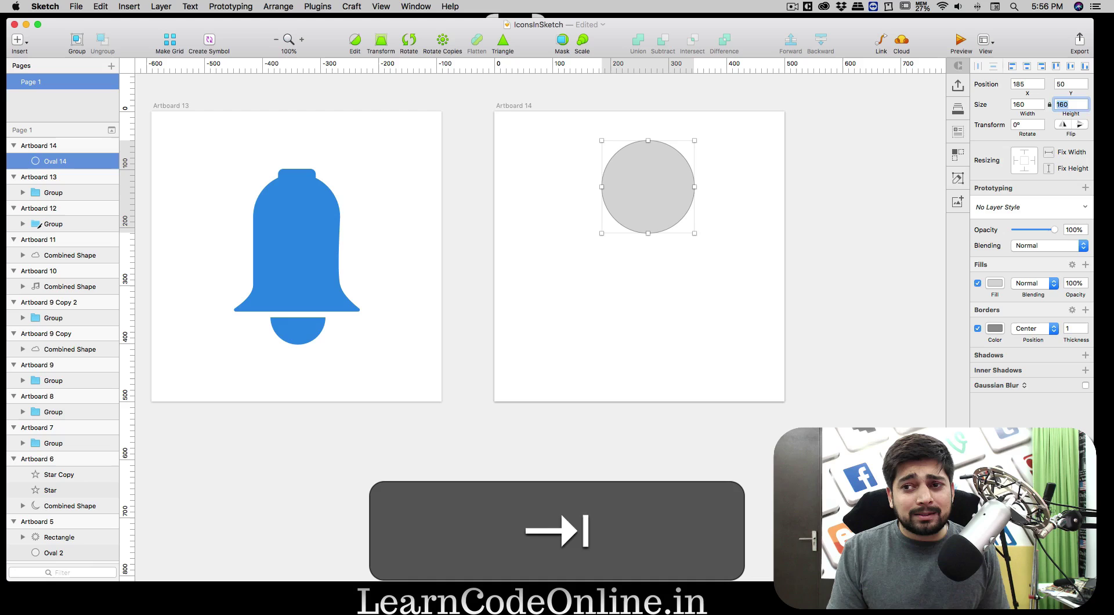
type("160")
key("Return")
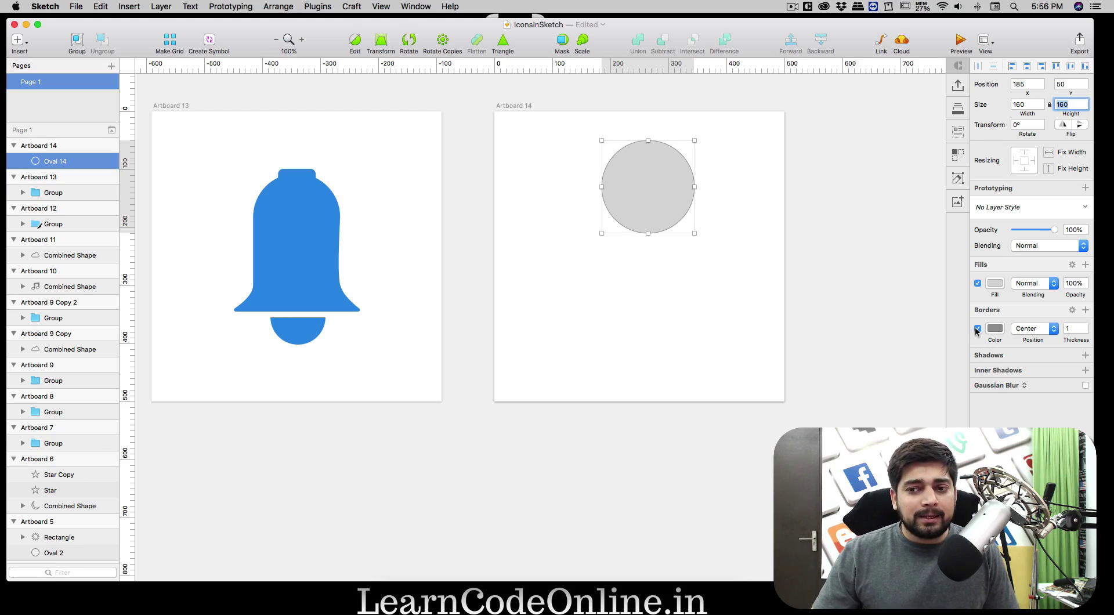
left_click(706, 288)
left_click_drag(640, 187, 631, 184)
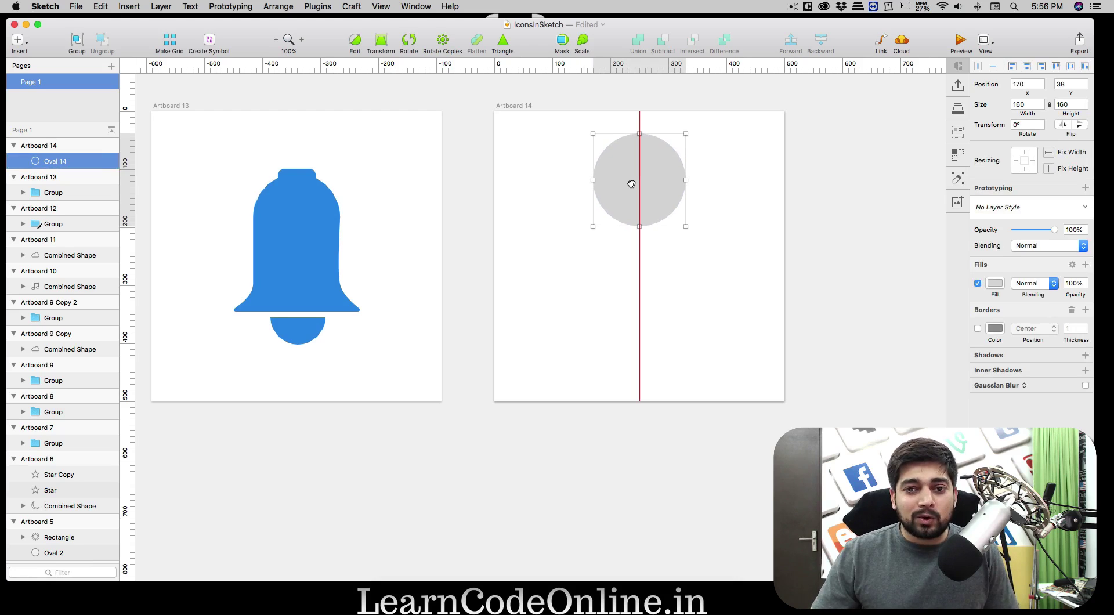
left_click(699, 294)
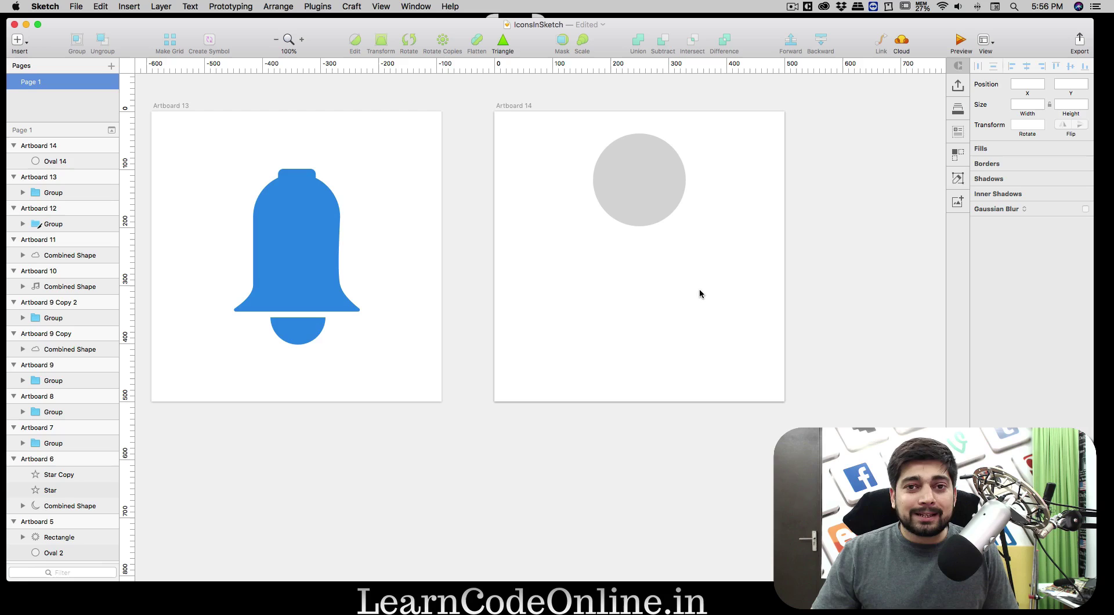
Draw a rectangle from the circle's middle down to the bell's base line
key("r")
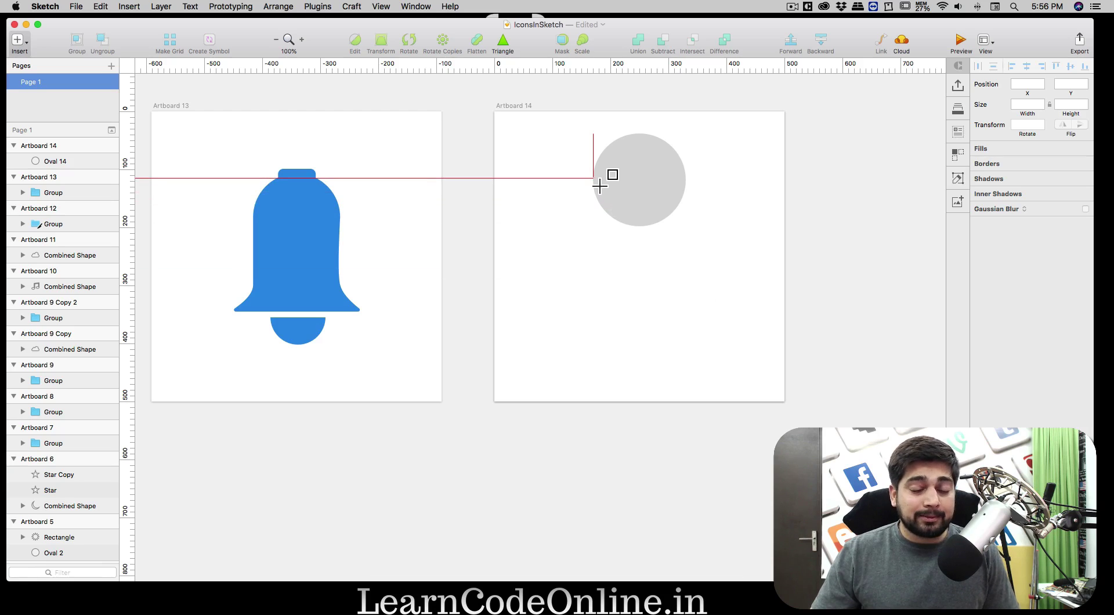
left_click_drag(594, 179, 690, 319)
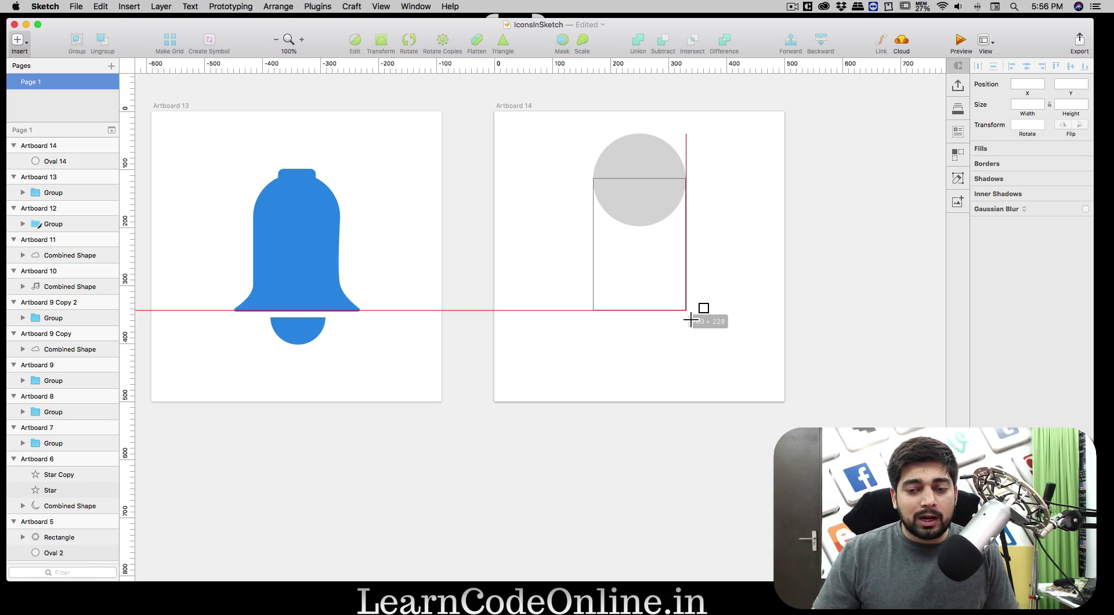
left_click_drag(691, 320, 690, 321)
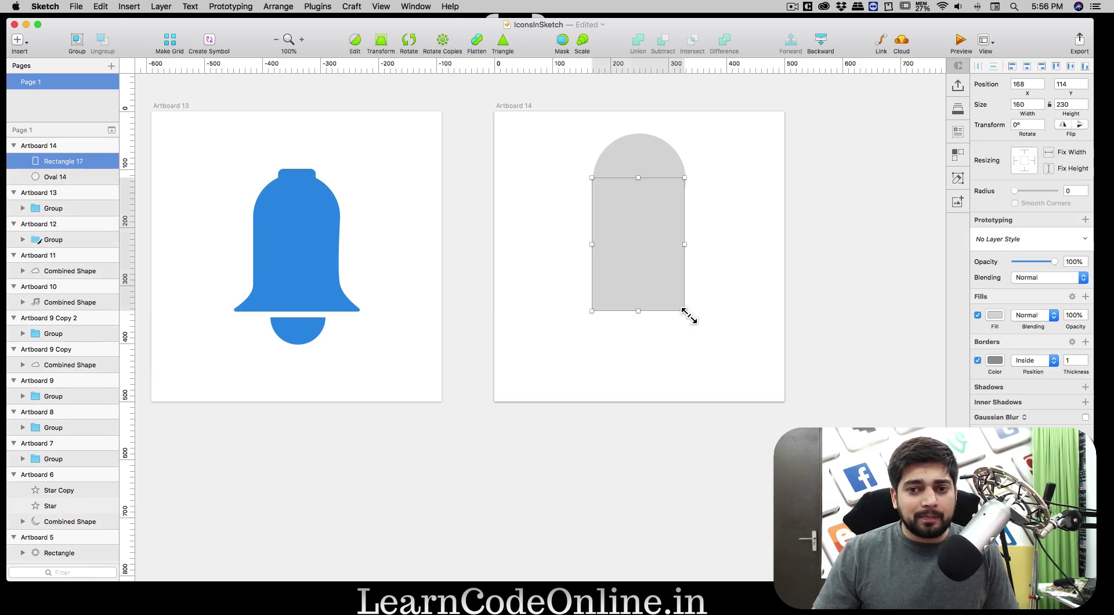
left_click(642, 156)
left_click(647, 255)
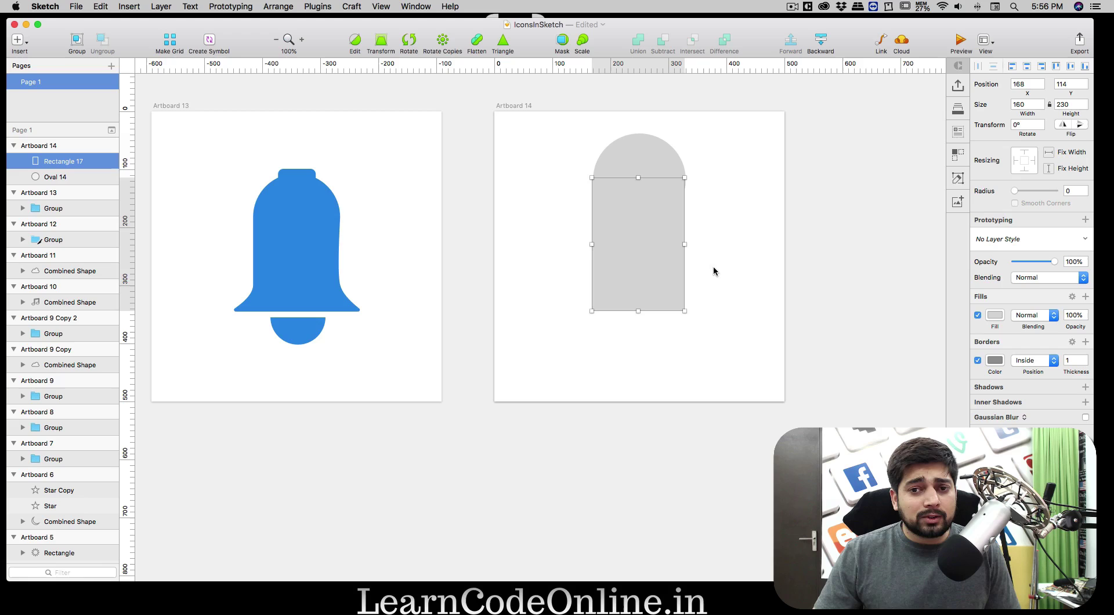
Remove the rectangle's border and nudge it 2 px right and 1 px down to align
left_click(978, 360)
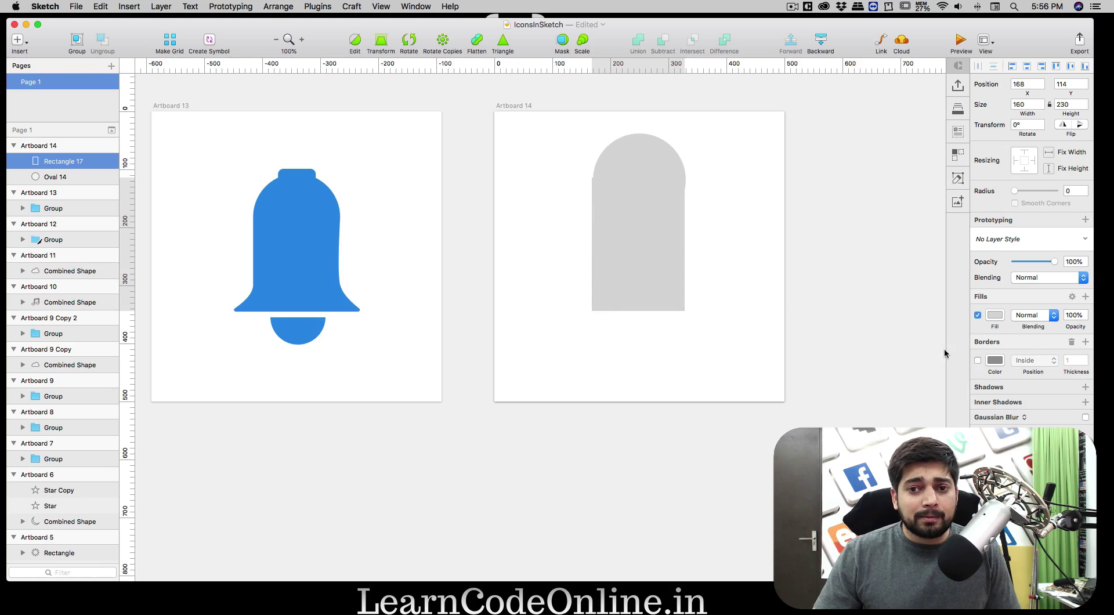
key("Right")
key("Right")
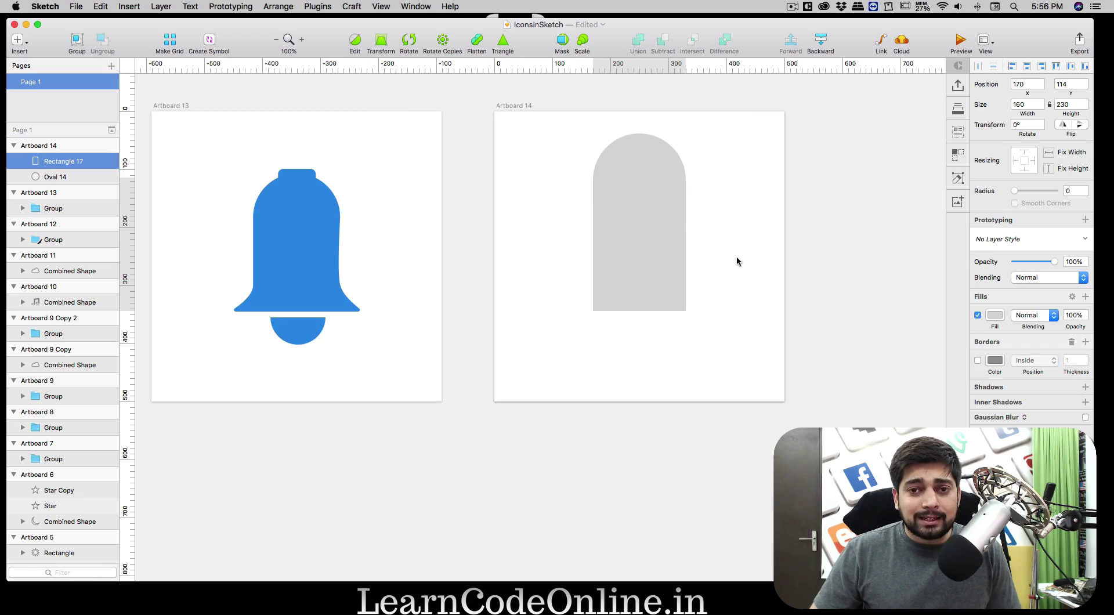
key("Down")
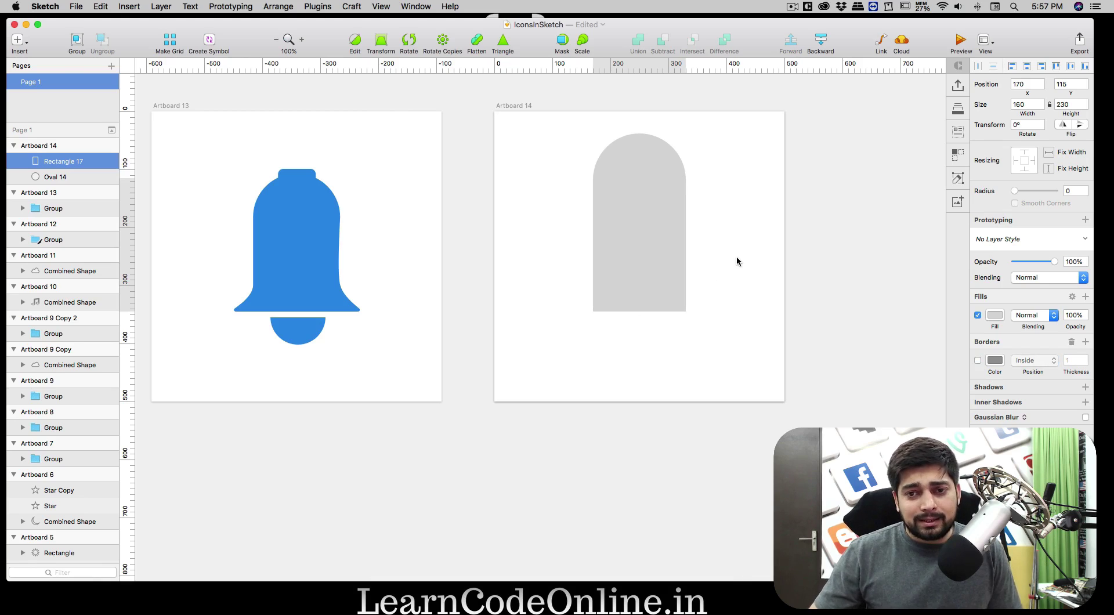
left_click(732, 238)
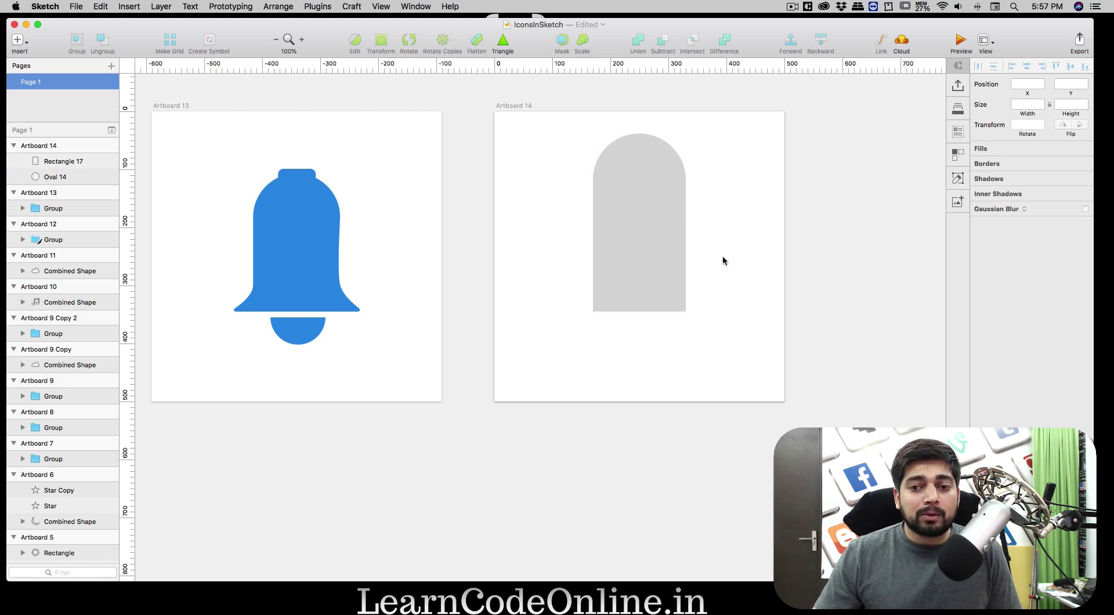
left_click(657, 240)
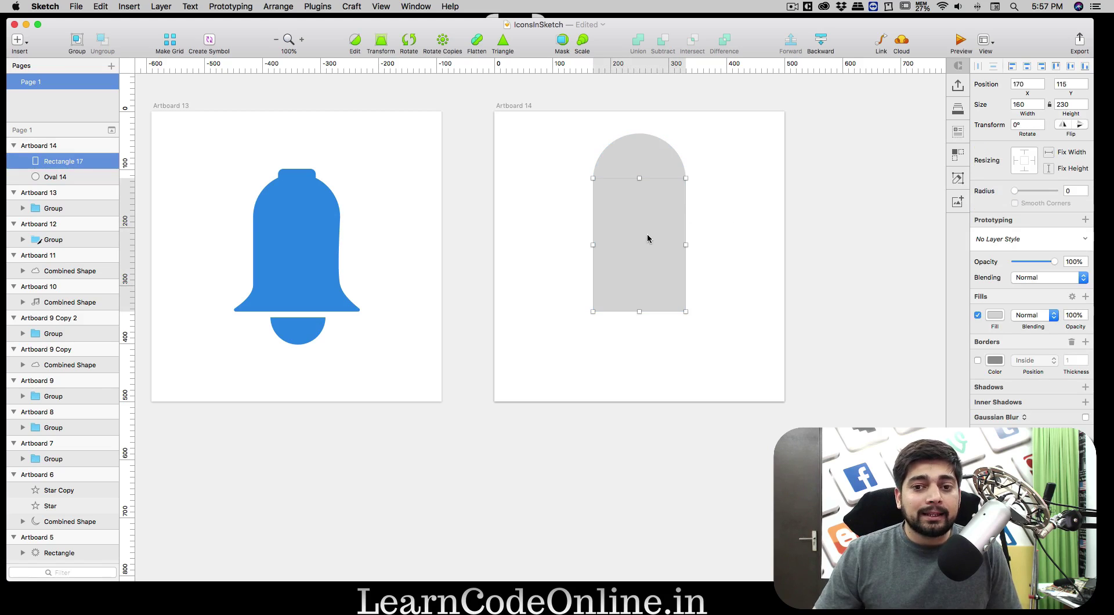
Enter point editing on the rectangle and check its four corner points
double_click(647, 235)
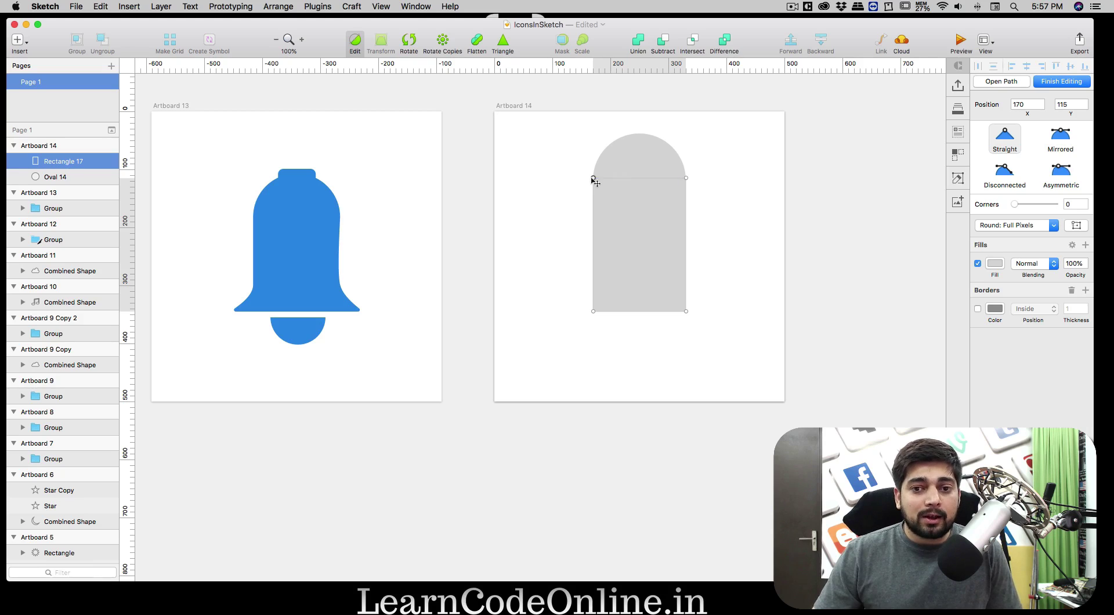
left_click(593, 178)
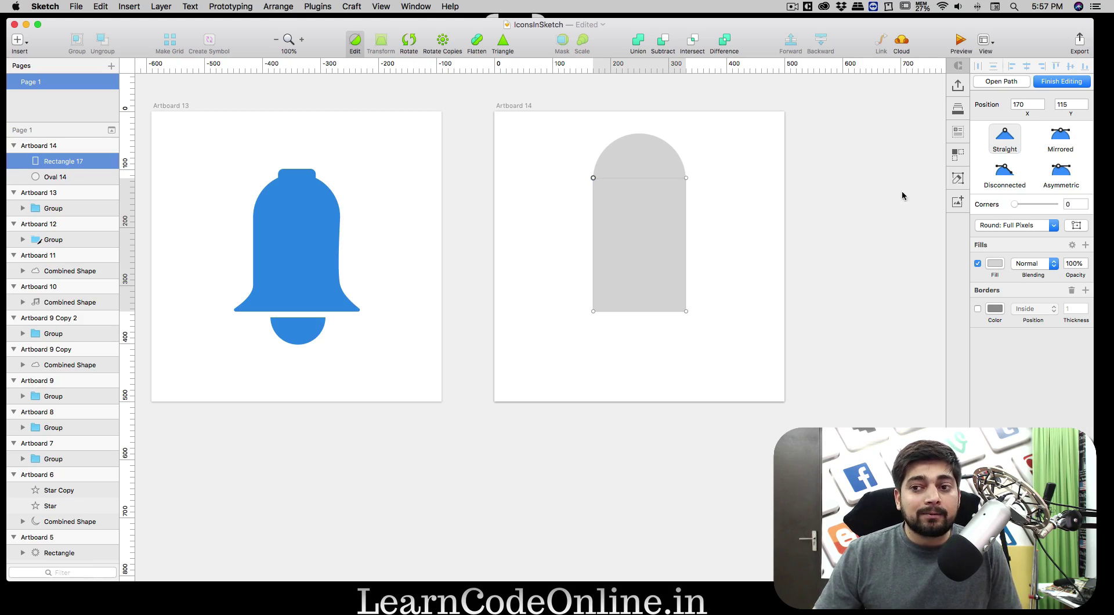
left_click(686, 178)
left_click(686, 311)
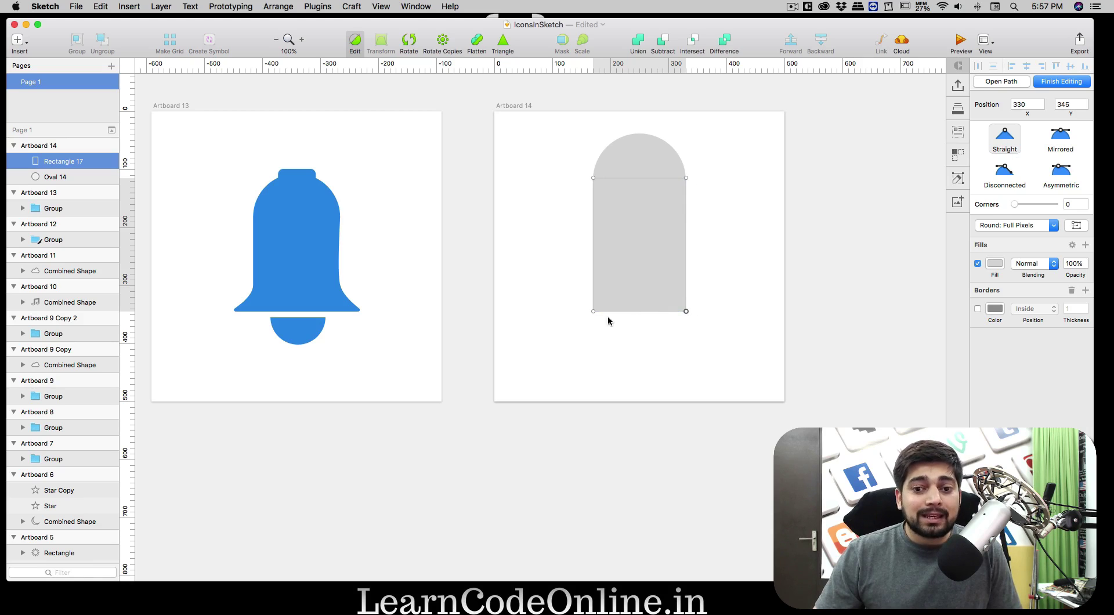
left_click(593, 312)
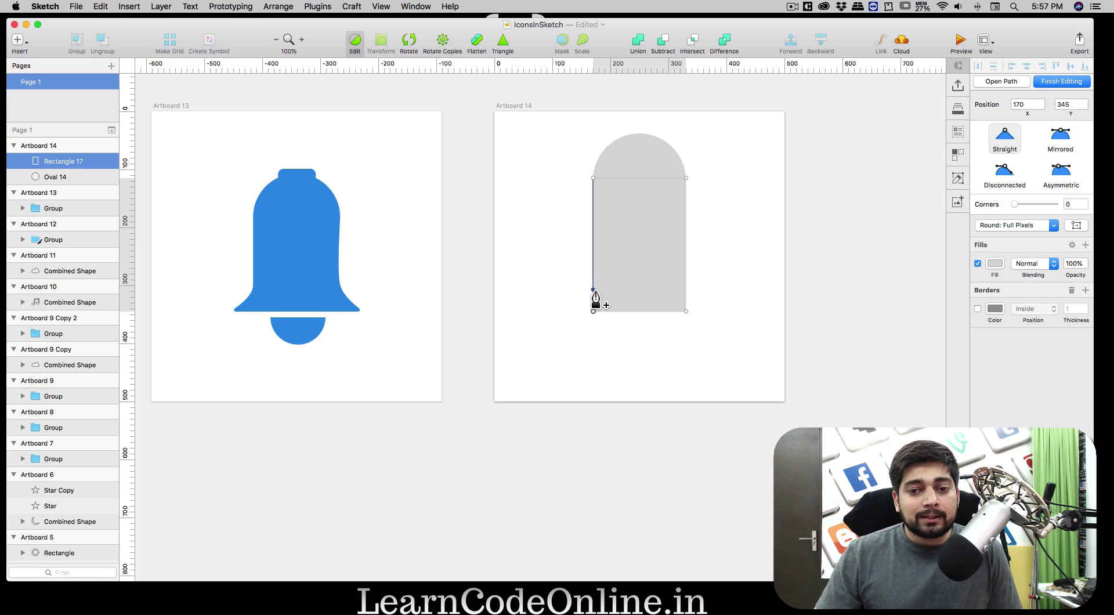
Add level points on both side edges at y 296, then select the bottom-right corner
left_click(593, 283)
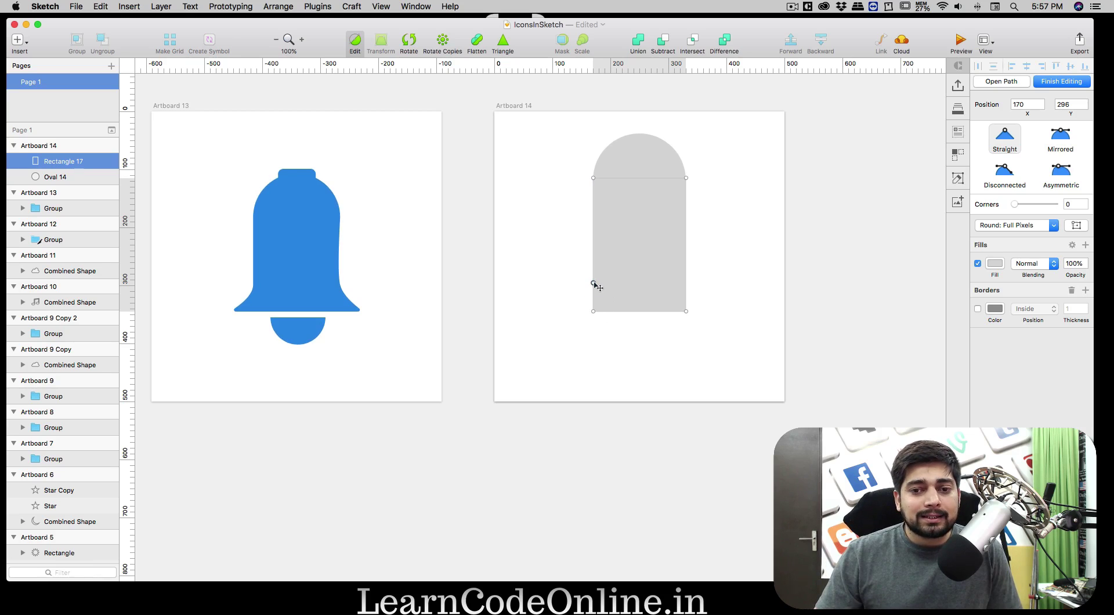
left_click(686, 283)
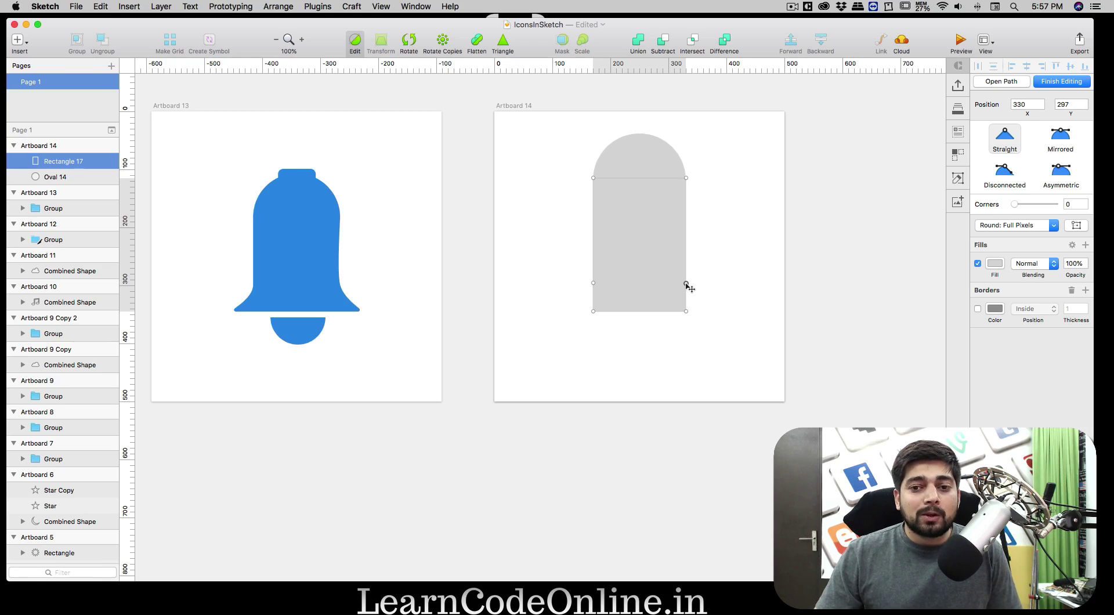
left_click_drag(686, 284, 686, 284)
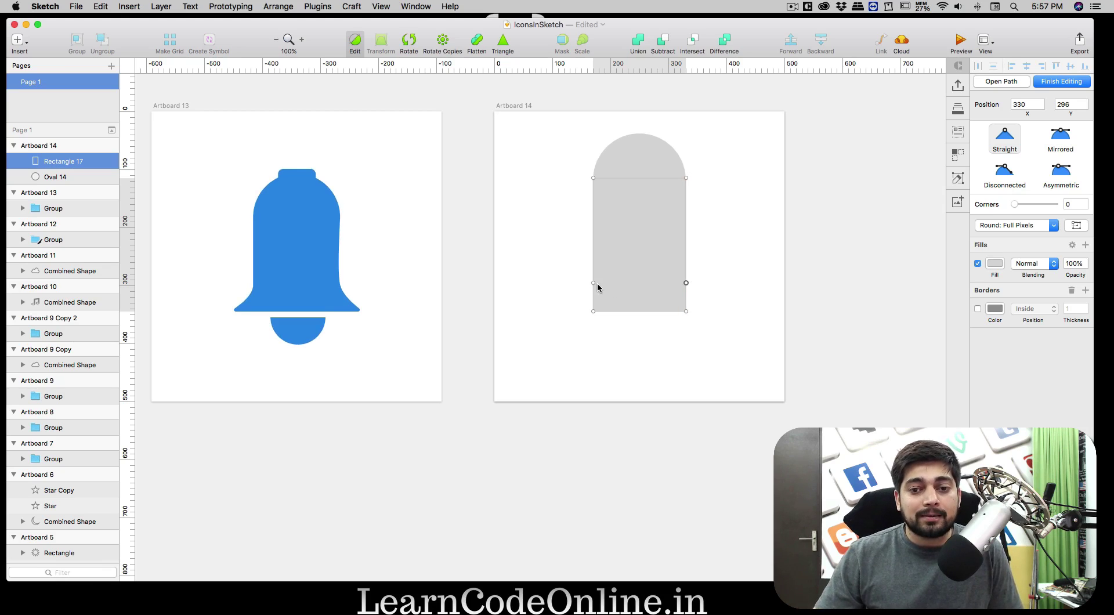
left_click(593, 283)
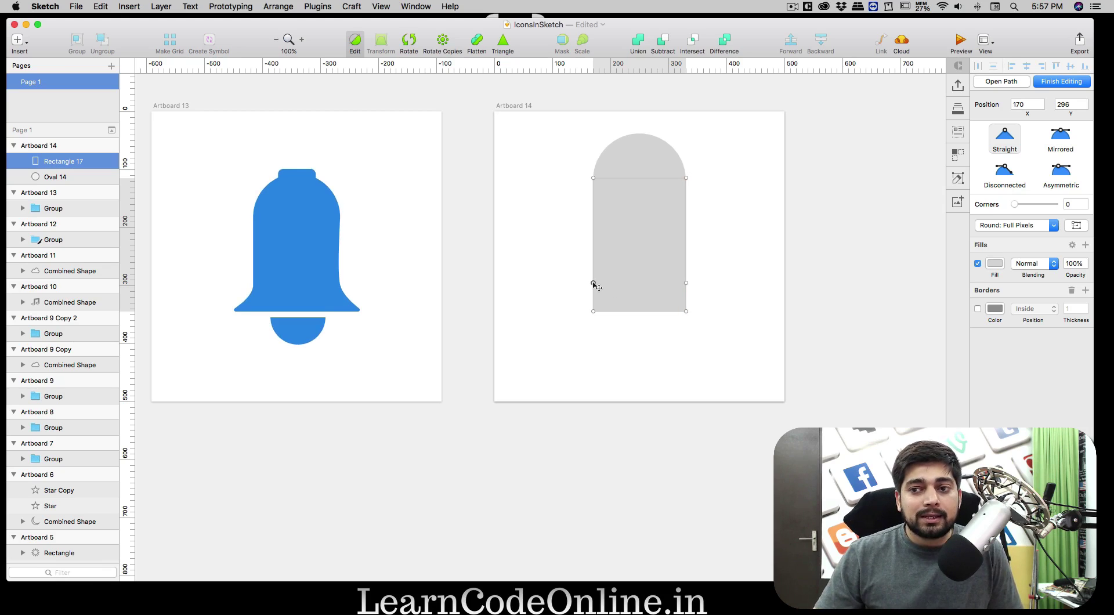
left_click(687, 283)
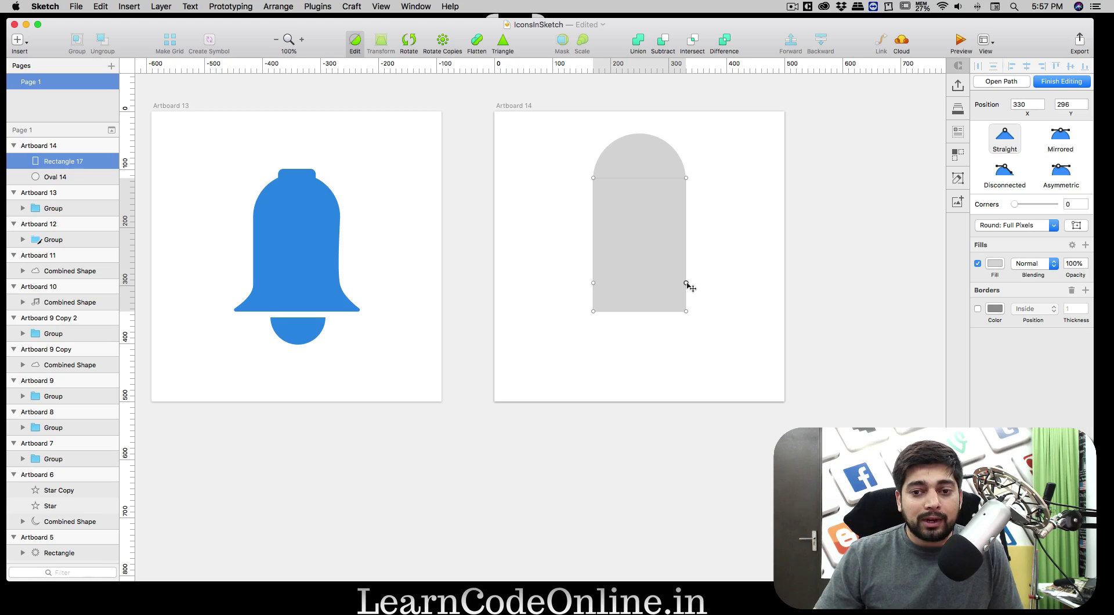
left_click(686, 312)
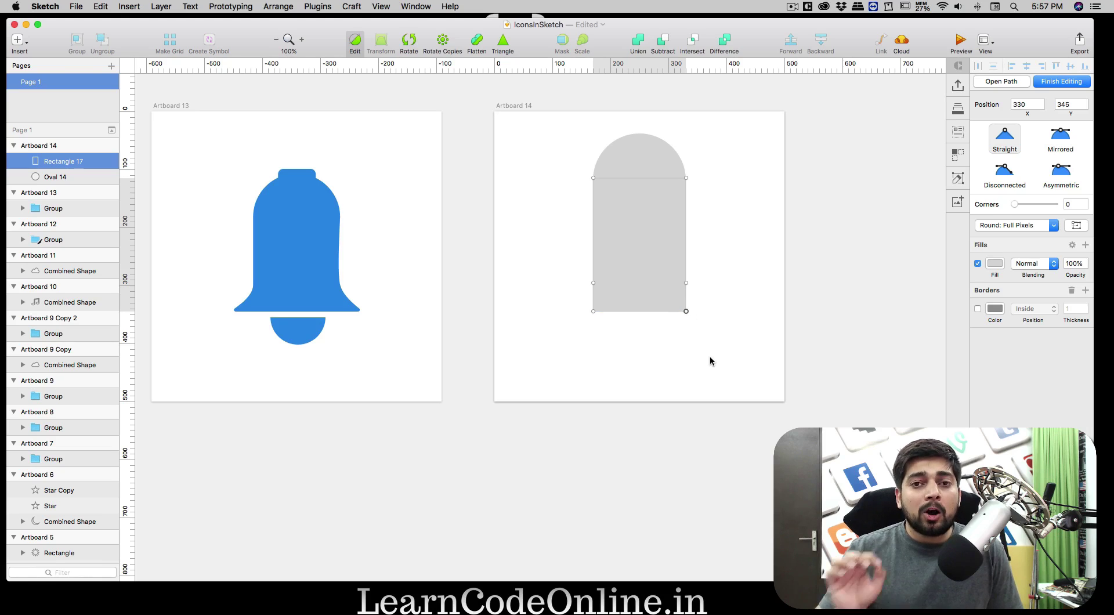
Push the shape's bottom-right corner 40 px to the right
key("shift")
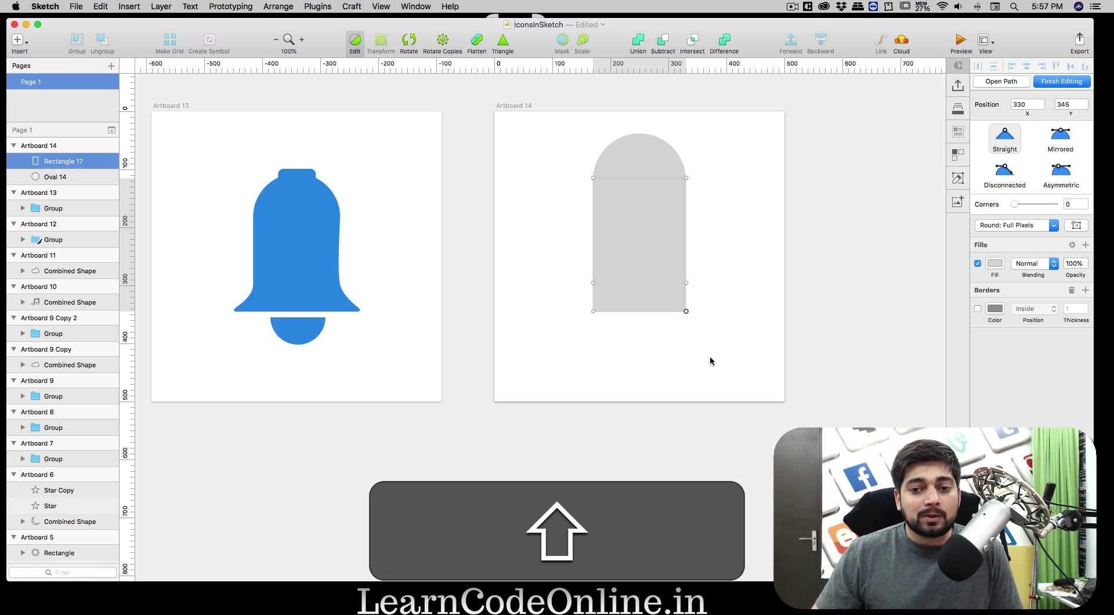
key("shift+Right")
key("shift+Right")
key("shift+Right")
key("shift+Right")
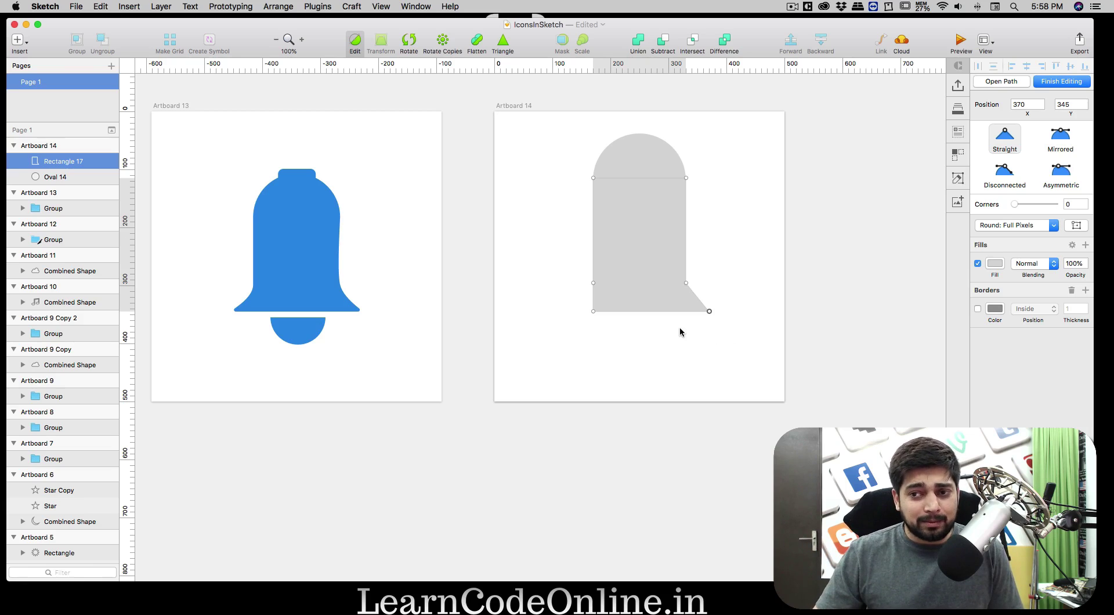
left_click(610, 318)
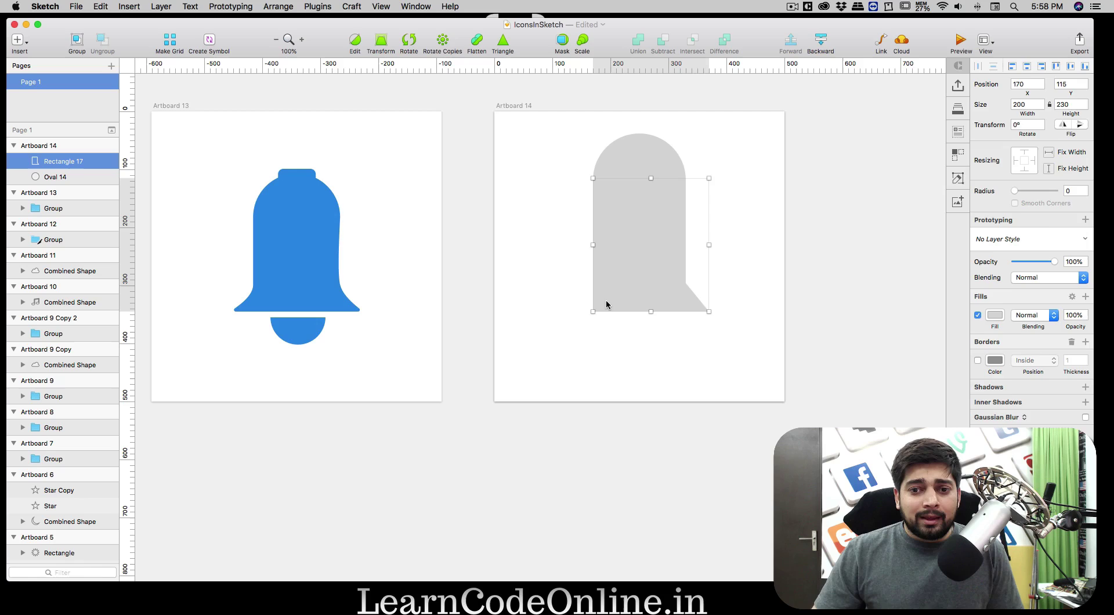
Push the bottom-left corner 40 px to the left, widening the base to 240 px
key("Tab")
left_click(594, 311)
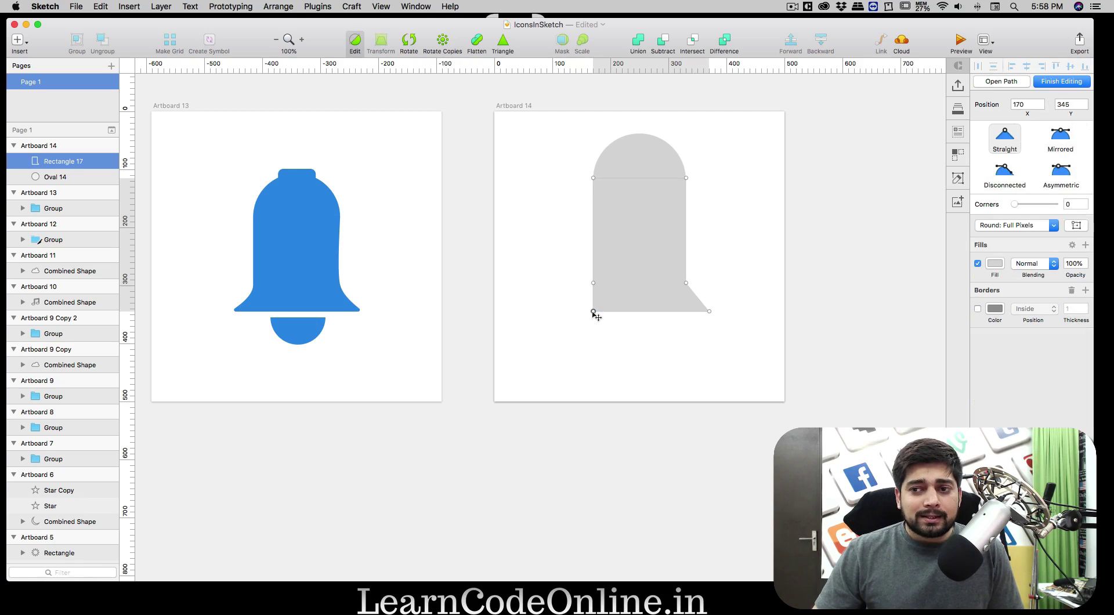
key("shift+Left")
key("shift+Left")
key("shift+Left")
key("shift+Left")
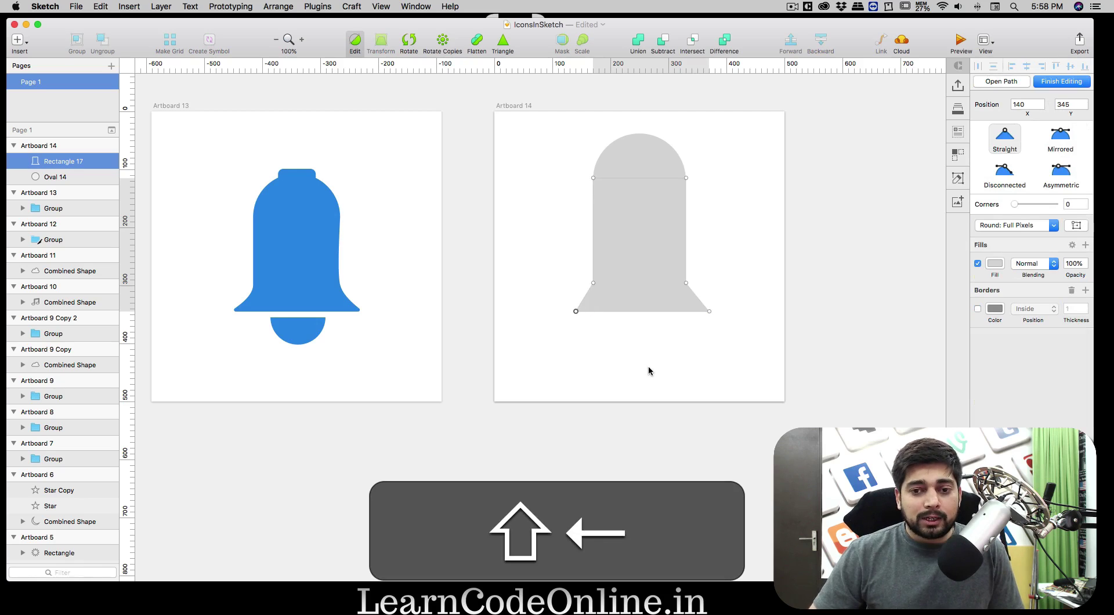
left_click(652, 343)
left_click(653, 342)
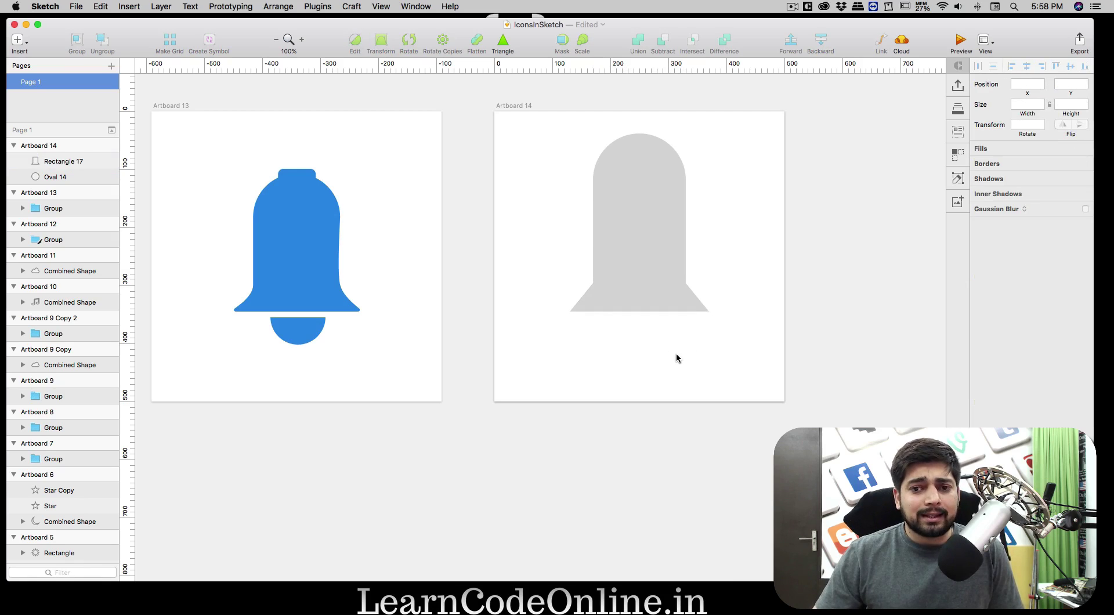
left_click(680, 296)
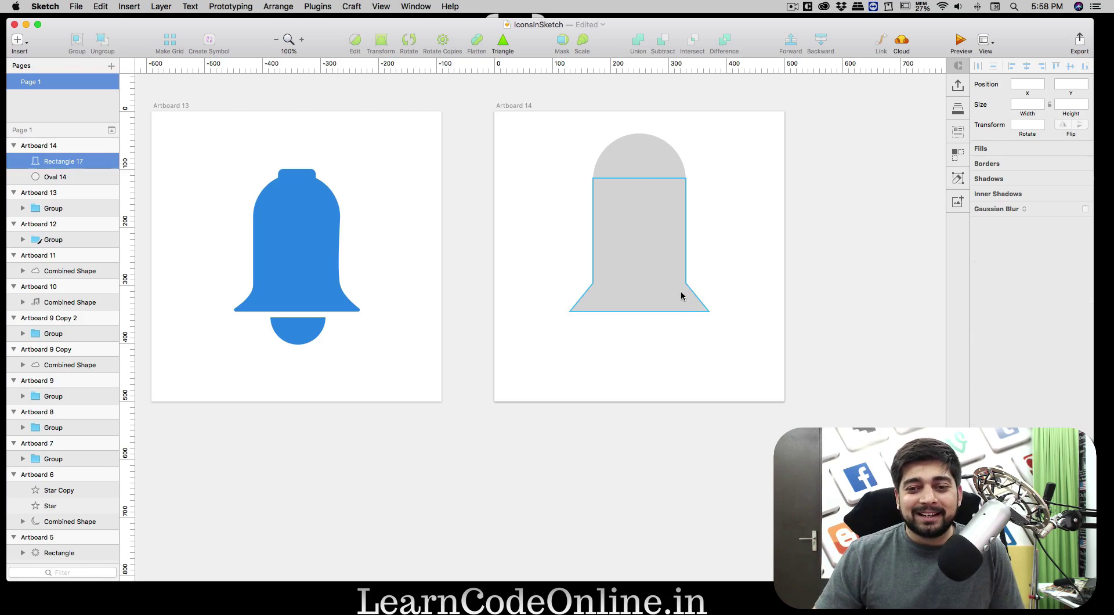
Make the lower right bend point a Mirrored smooth curve
double_click(681, 291)
left_click(686, 284)
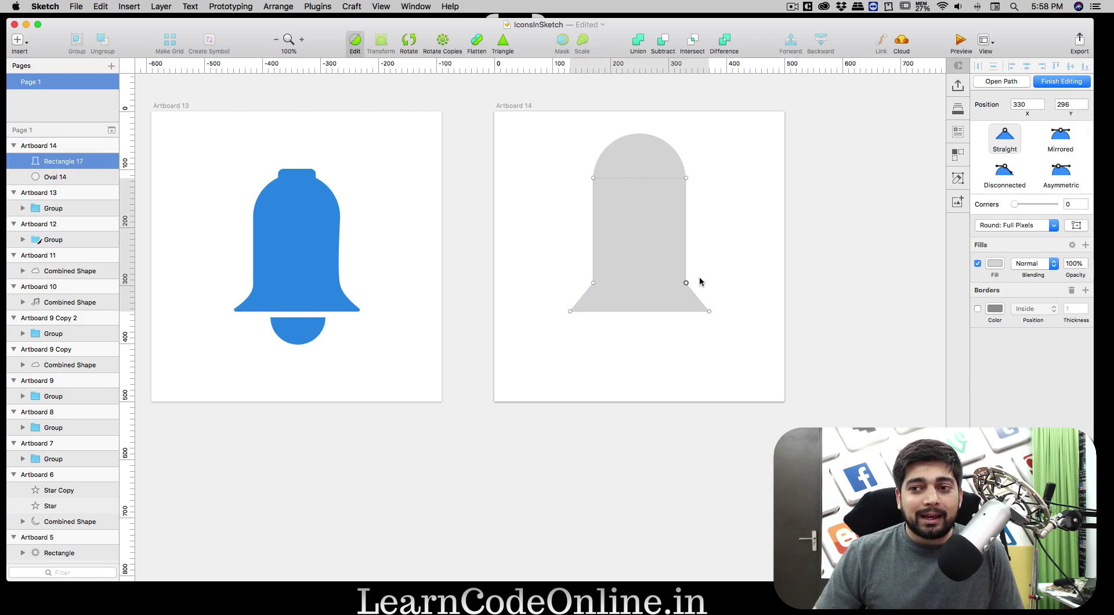
left_click(1062, 141)
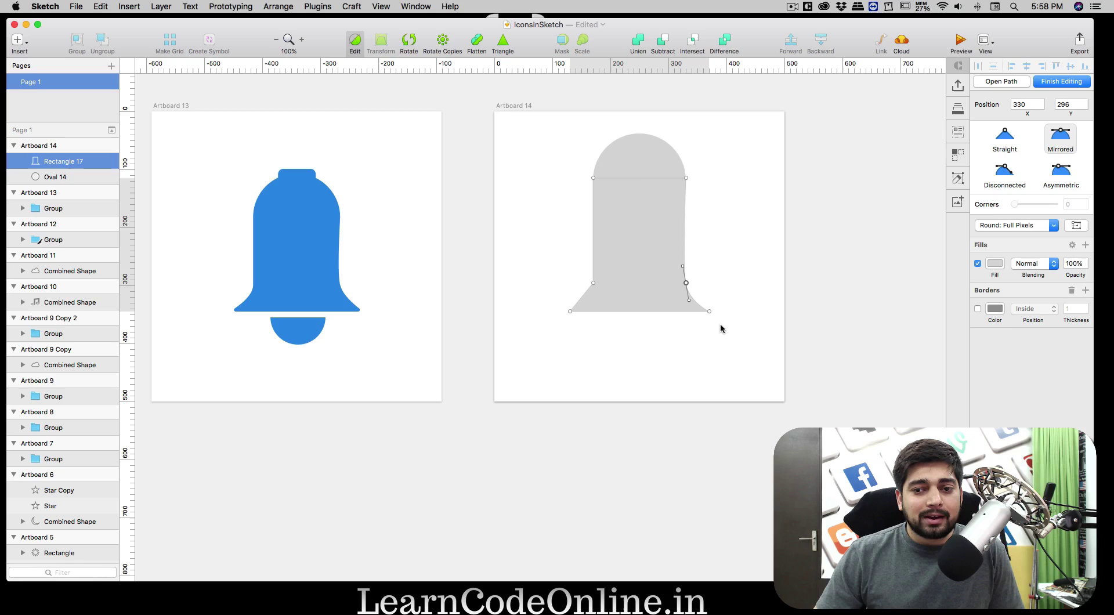
key("Escape")
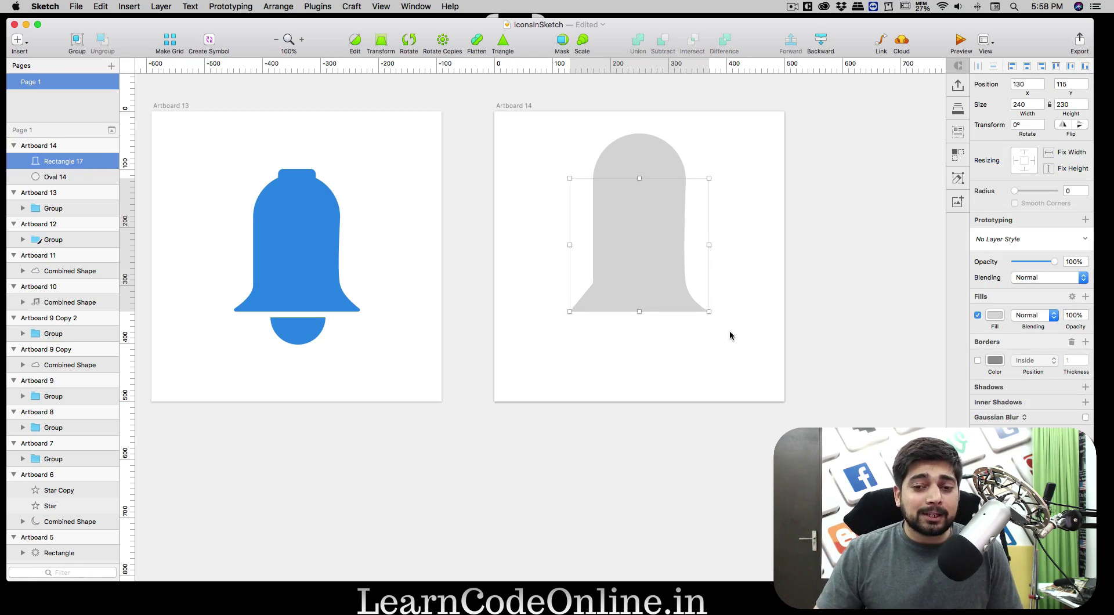
Make the lower left bend Mirrored and adjust its handle to match the right curve
double_click(662, 287)
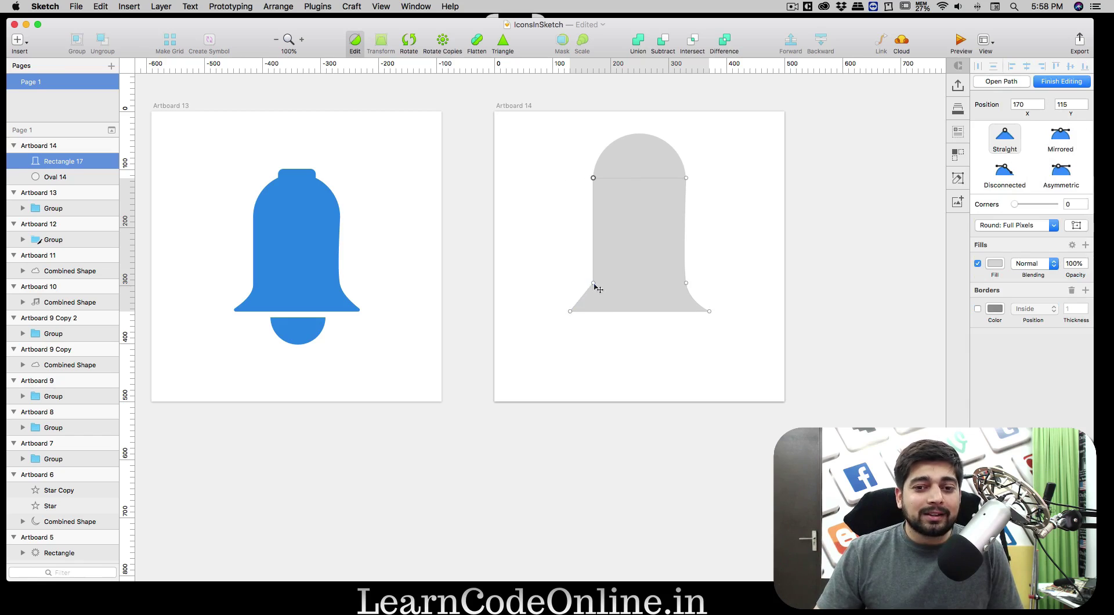
left_click(593, 284)
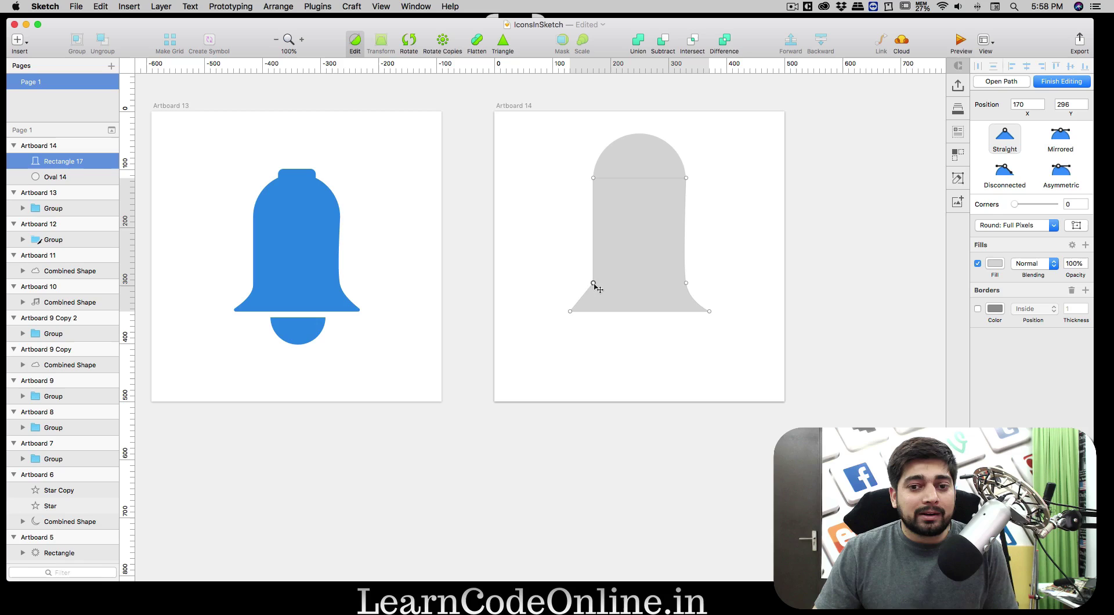
left_click(1062, 140)
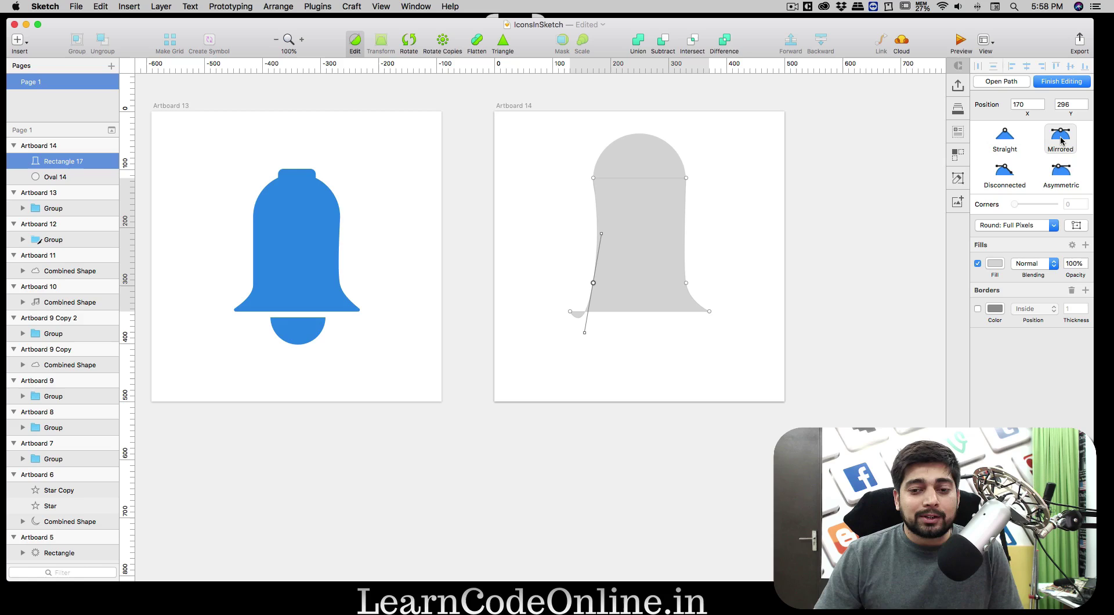
left_click(686, 283)
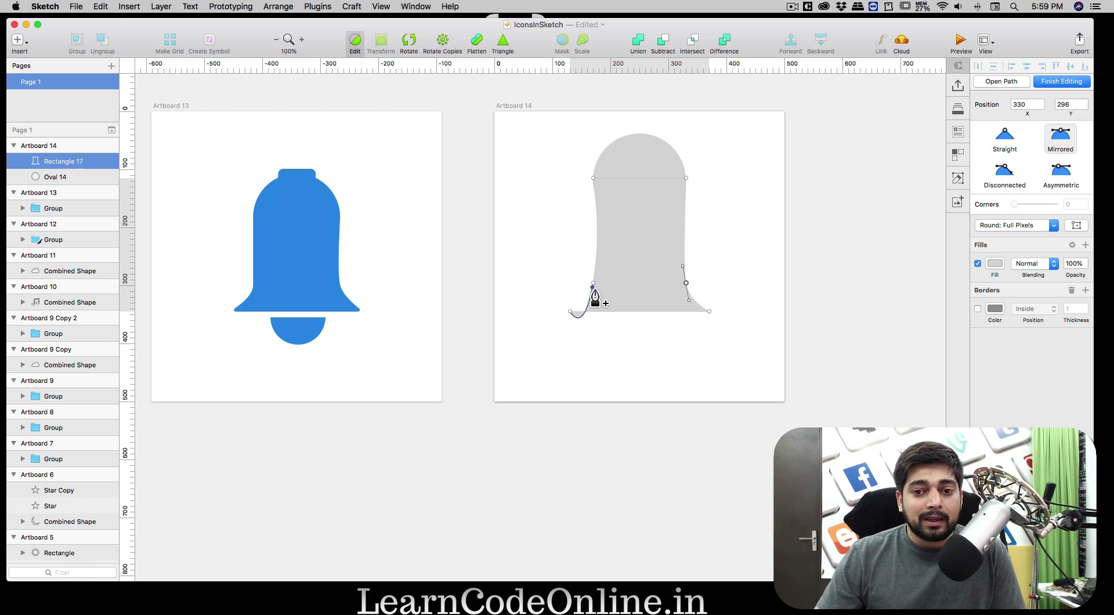
left_click(593, 284)
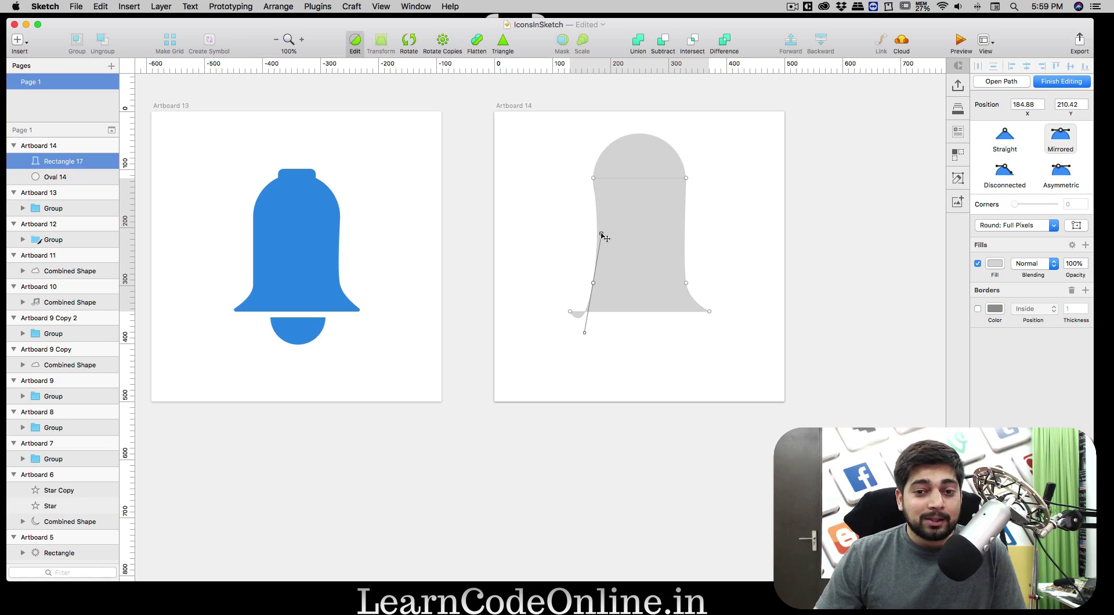
left_click_drag(602, 234, 598, 271)
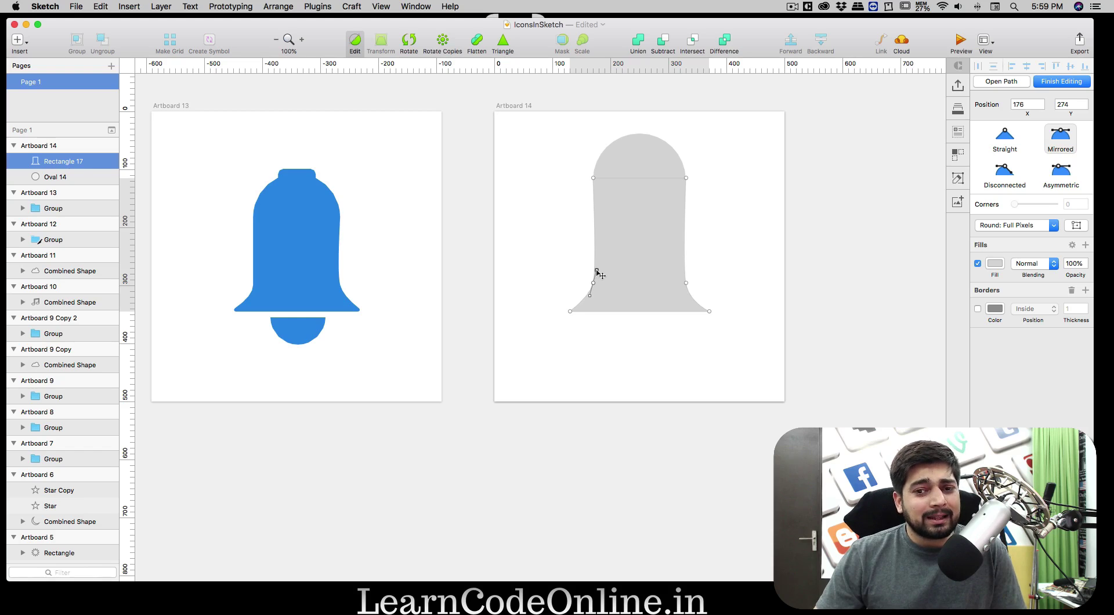
left_click_drag(597, 271, 597, 271)
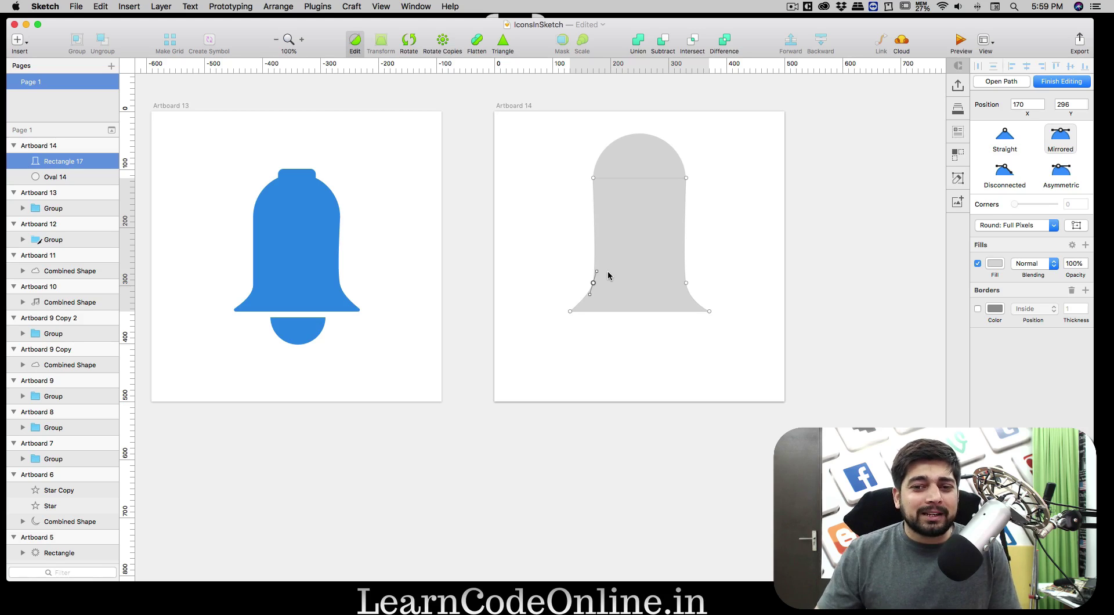
left_click(678, 340)
Round the bell's bottom-right tip with a corner radius of 2
left_click(656, 346)
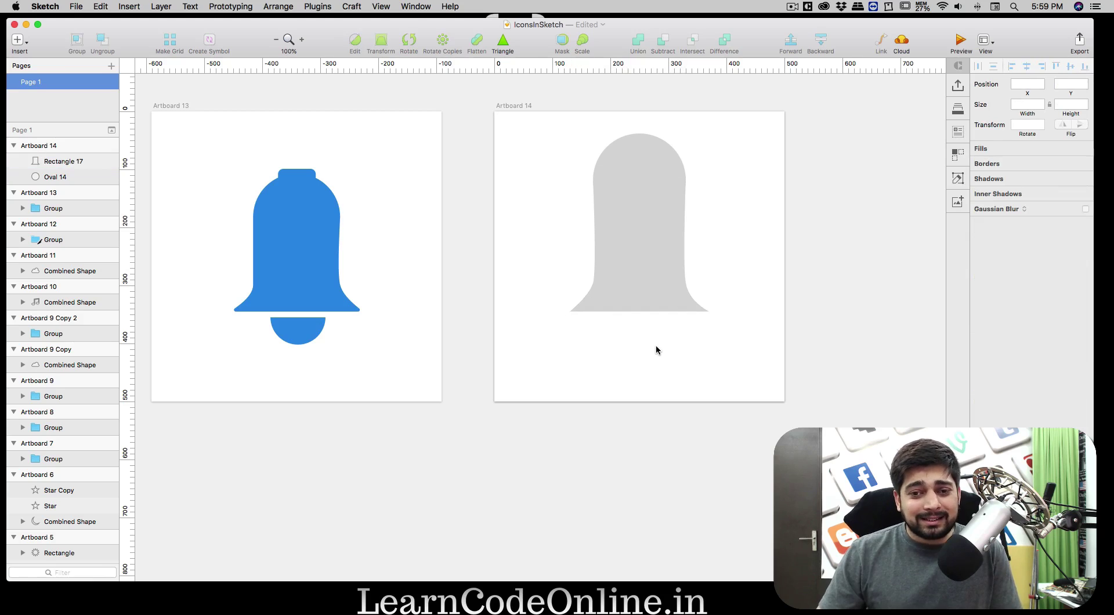
double_click(575, 310)
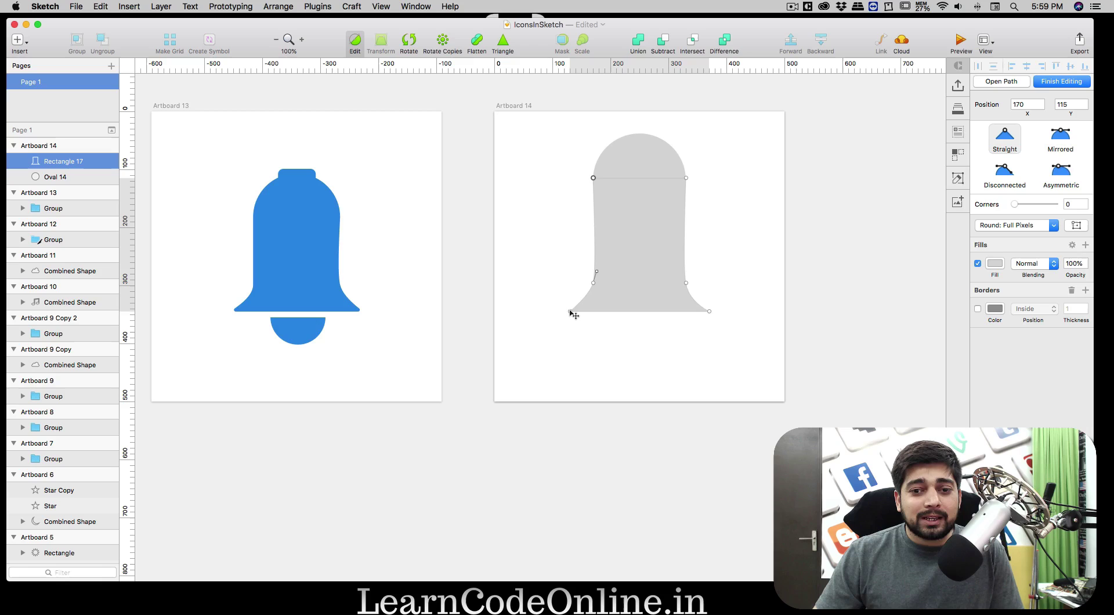
left_click(570, 312)
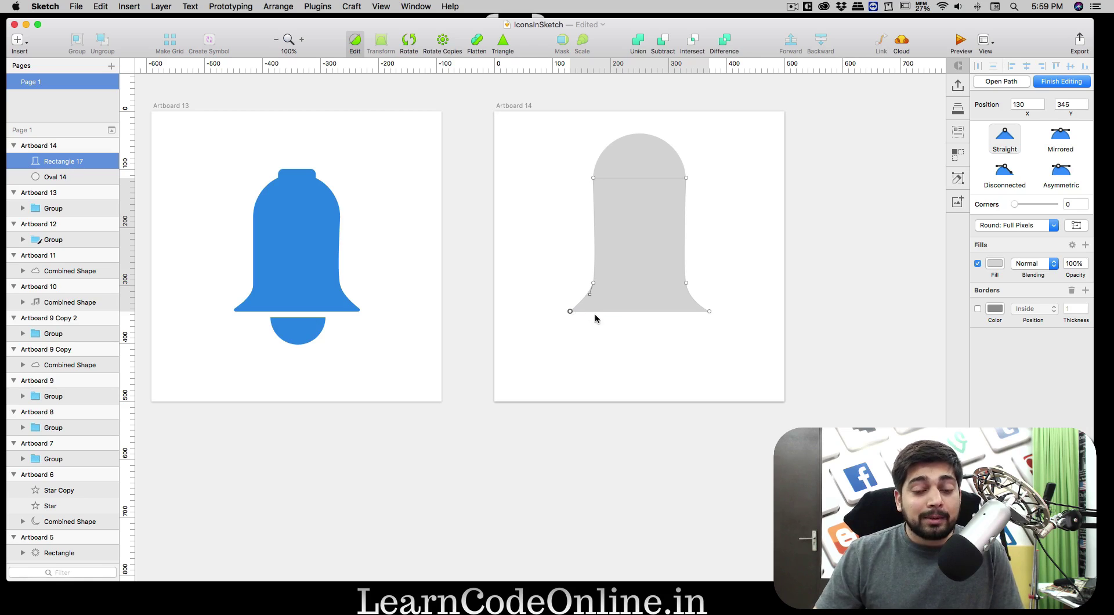
left_click(710, 312)
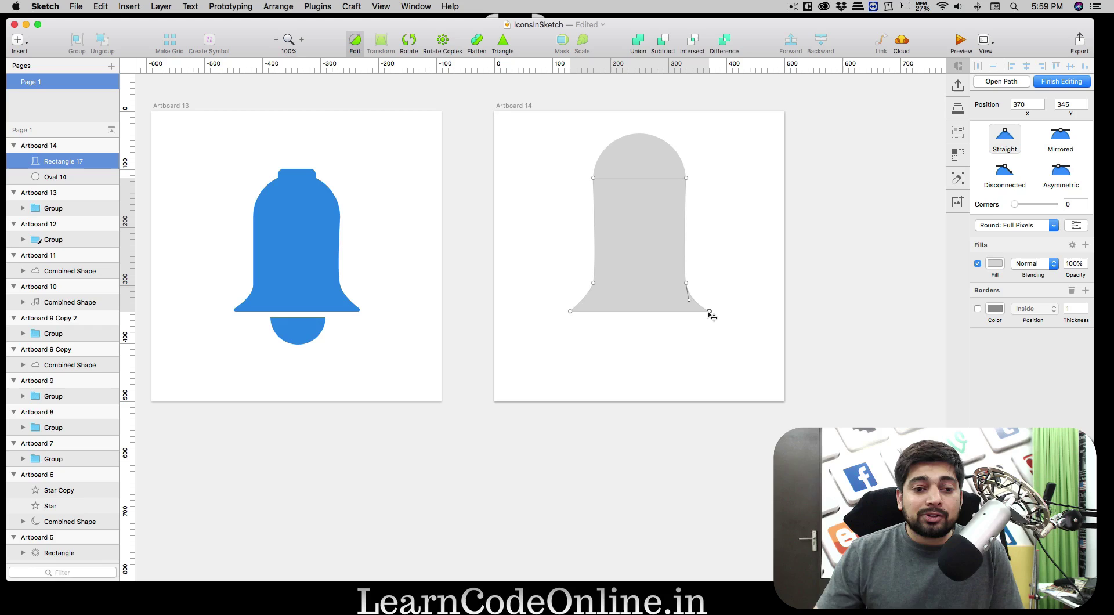
left_click(1069, 203)
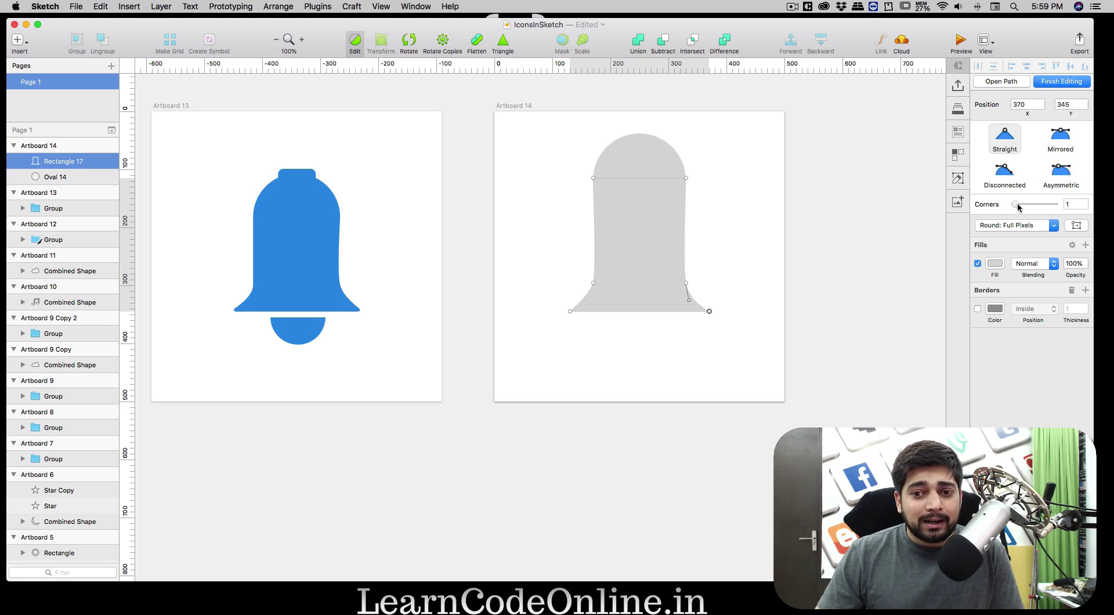
left_click_drag(1018, 204, 1018, 204)
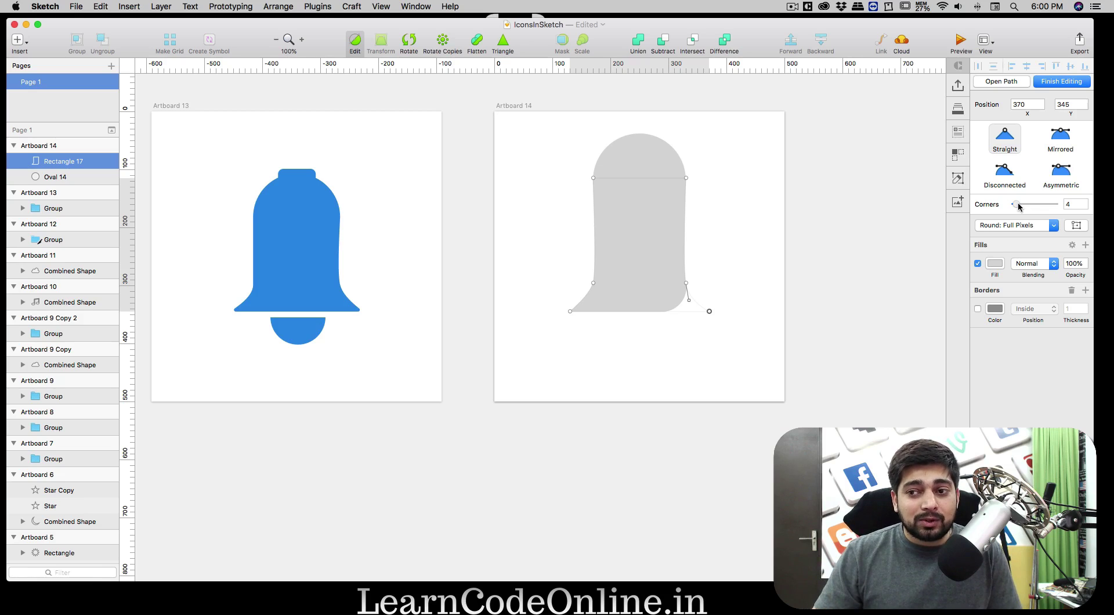
left_click_drag(1018, 205, 1018, 205)
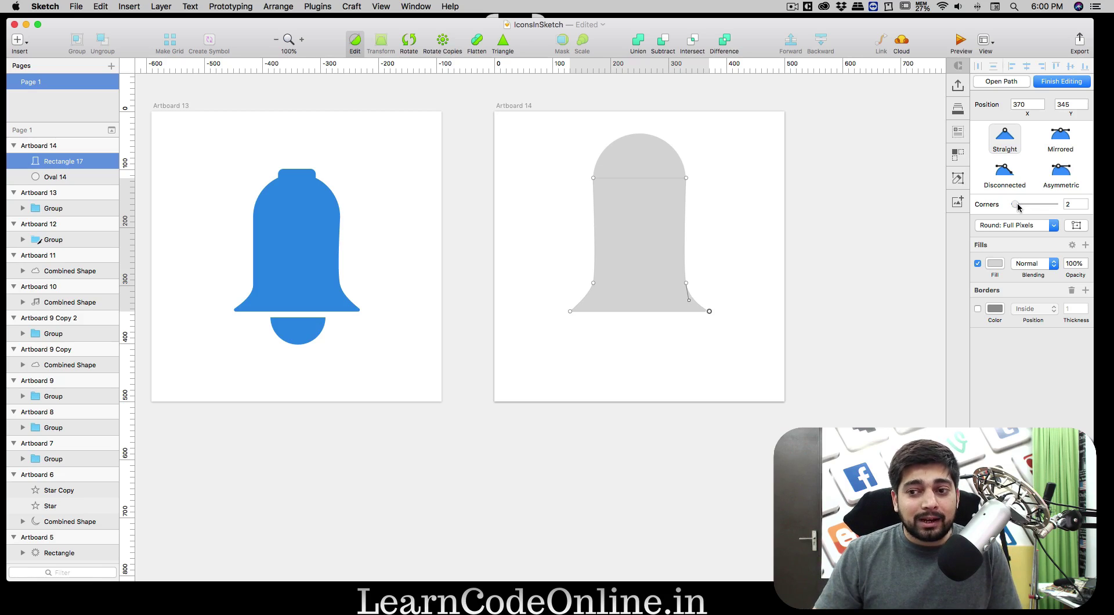
left_click(651, 343)
Give the bottom-left tip a corner radius of 2 as well
double_click(578, 310)
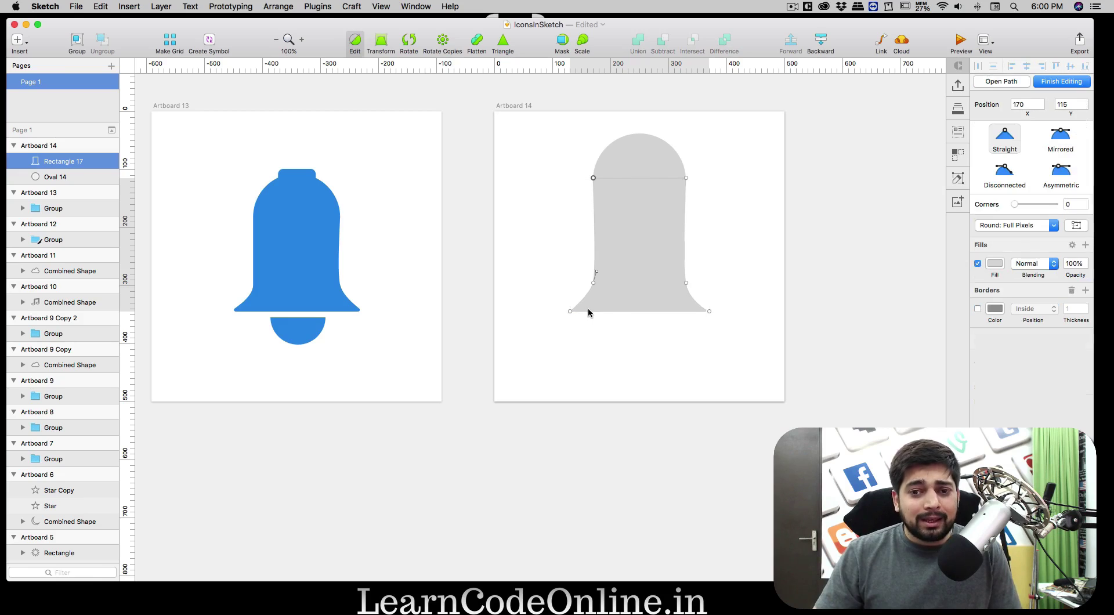
left_click(571, 311)
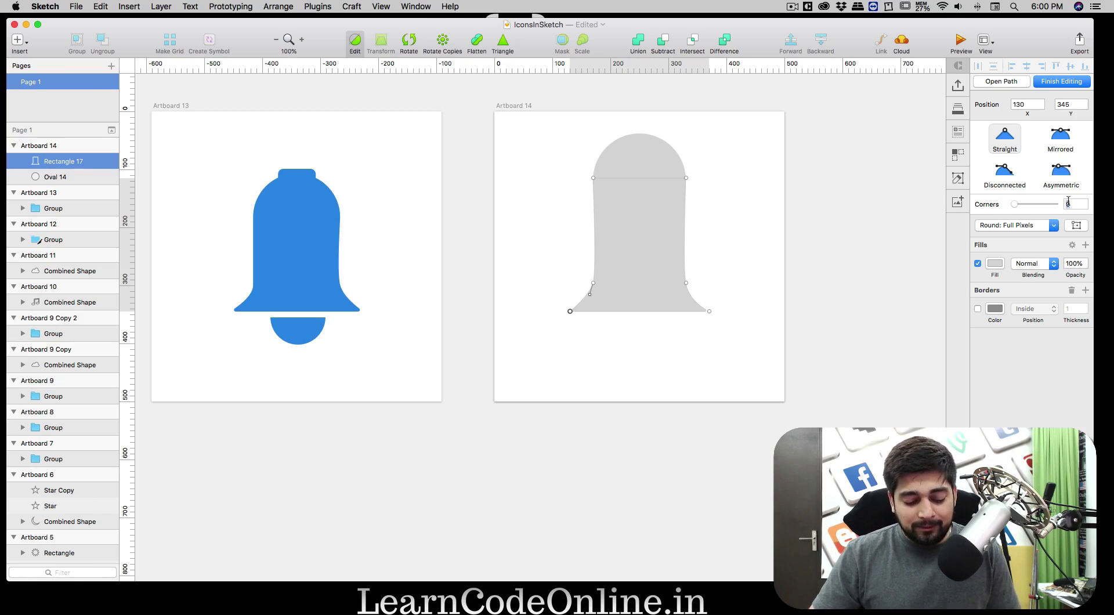
type("2")
key("Return")
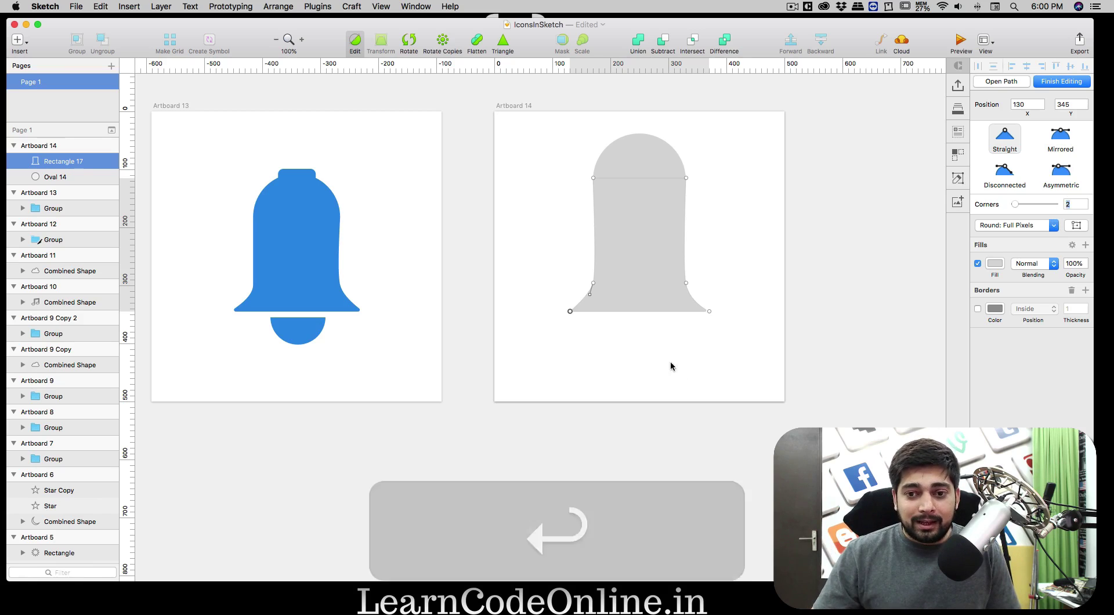
left_click(722, 345)
left_click(722, 346)
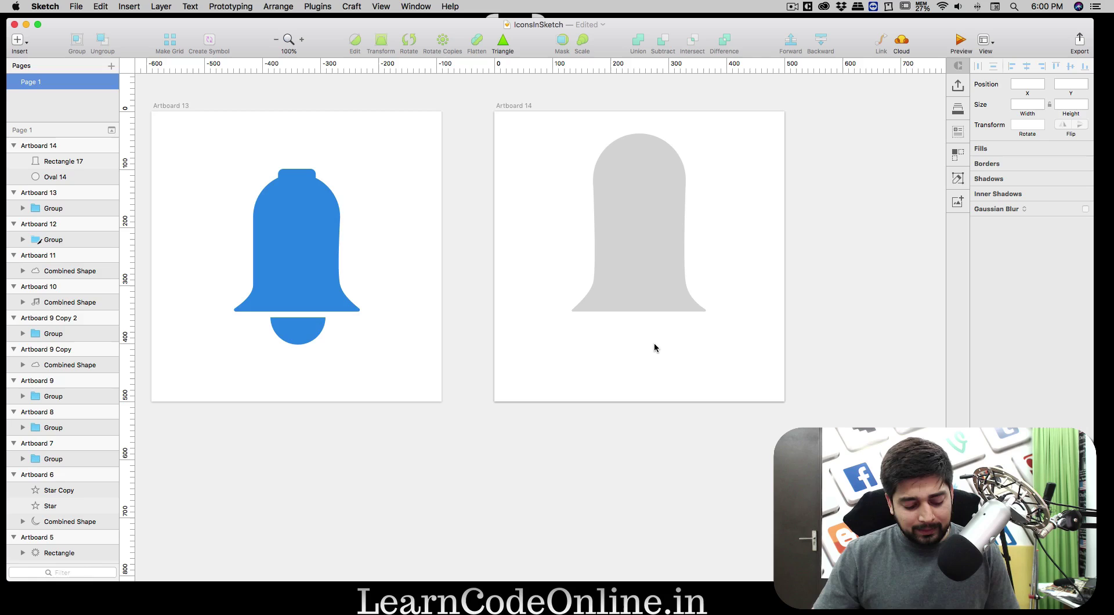
Trim the grey bell body's height from 197 to 190 px by raising its bottom edge
key("z")
left_click_drag(552, 274, 743, 349)
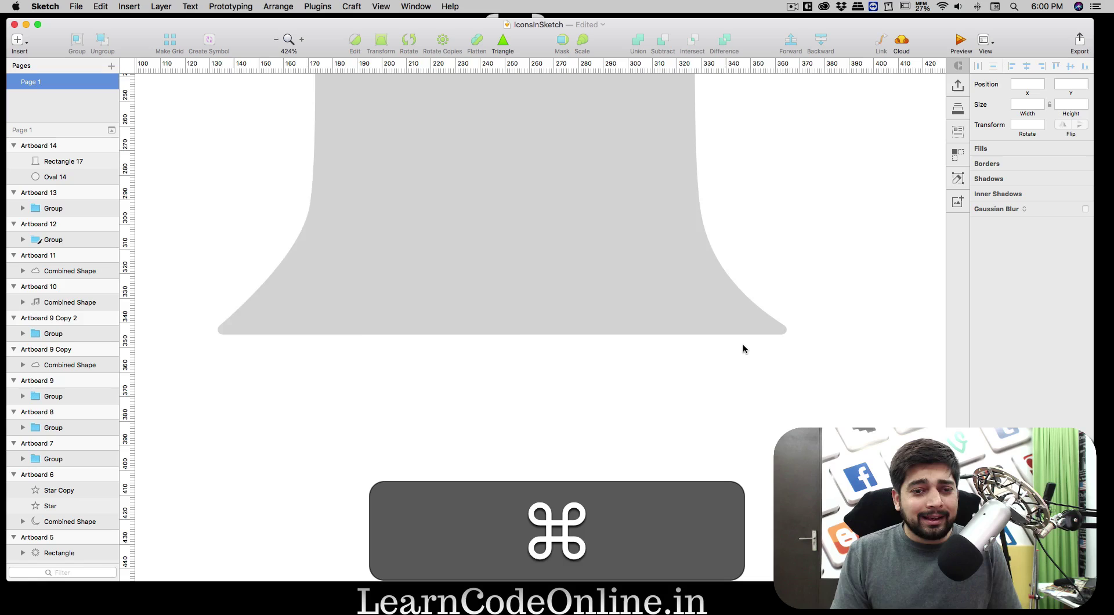
key("super+minus")
key("super+minus")
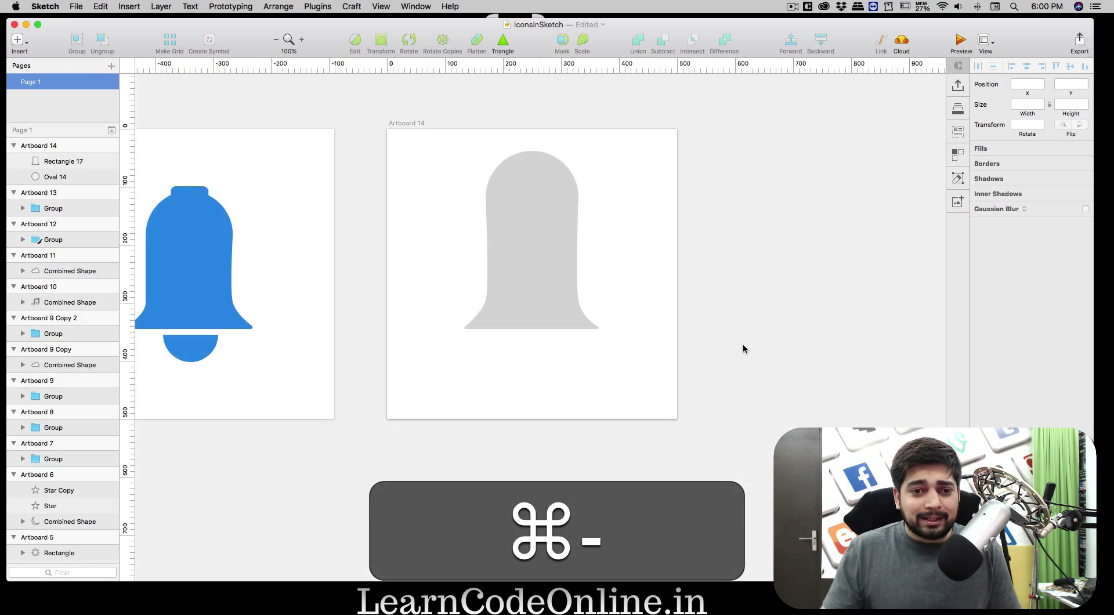
scroll(743, 343, "left", 5)
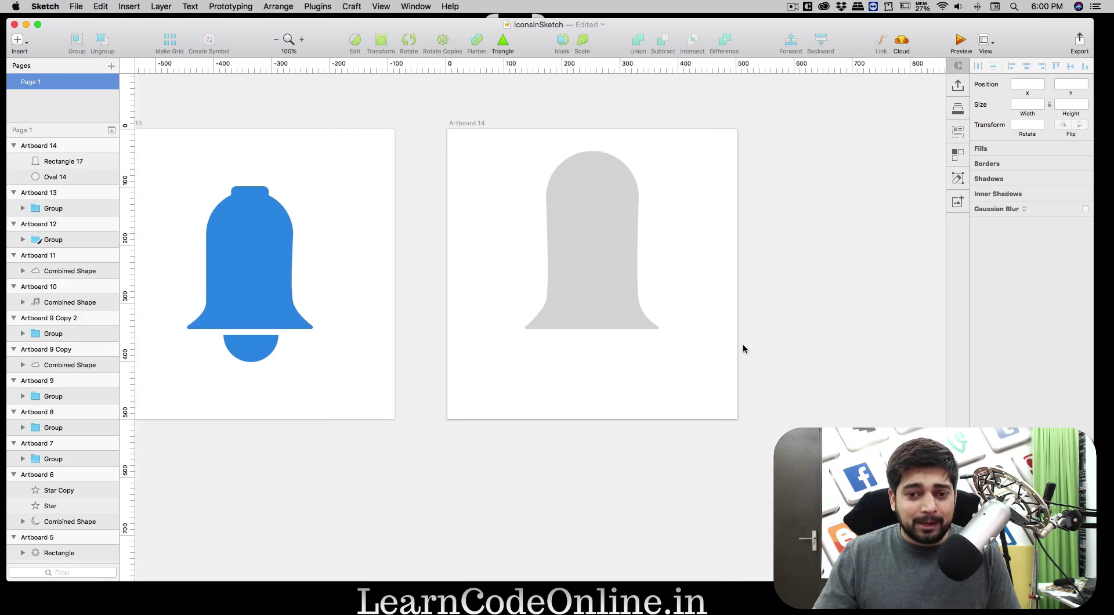
left_click(641, 276)
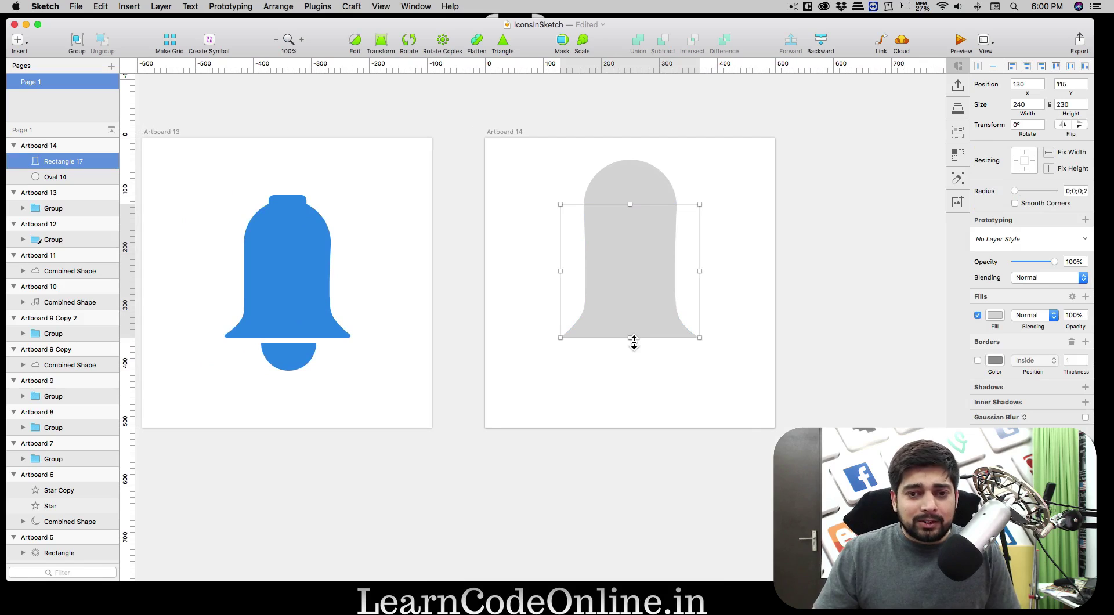
left_click_drag(633, 343, 633, 318)
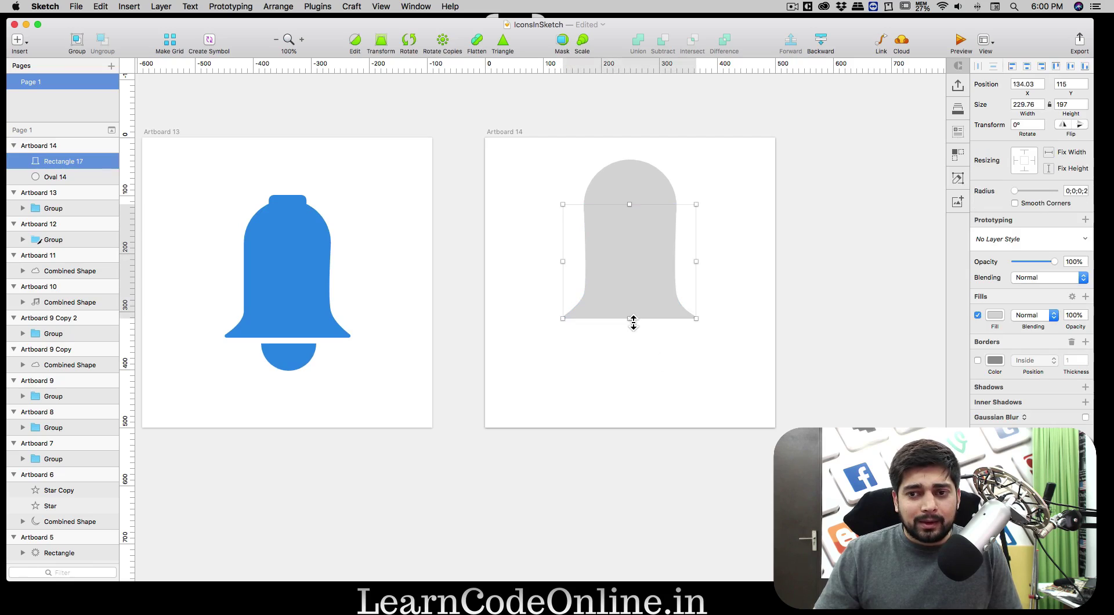
left_click_drag(634, 322, 635, 320)
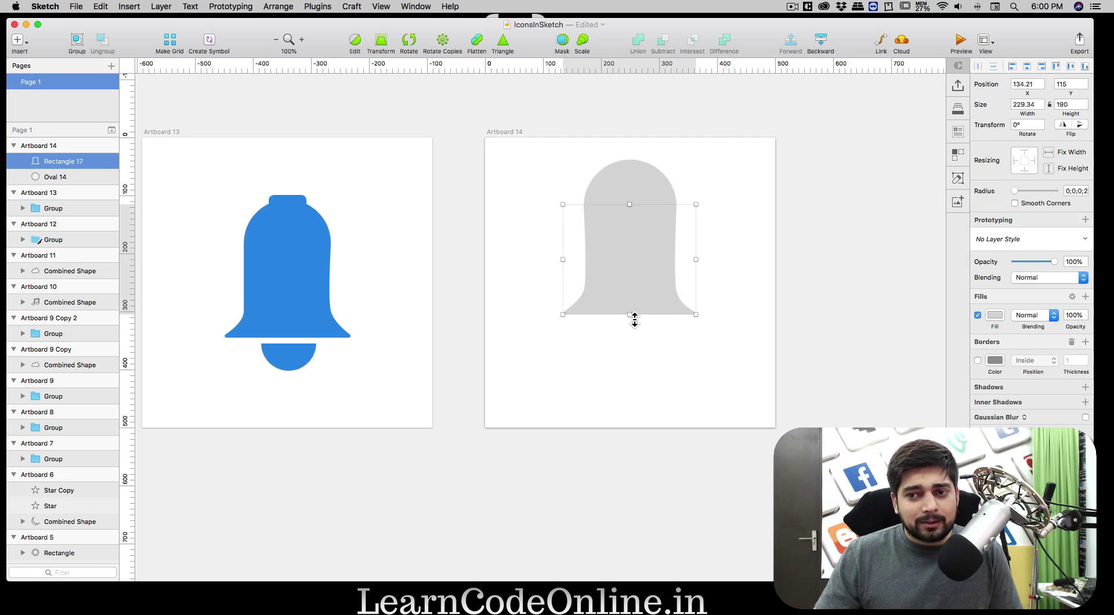
left_click(661, 357)
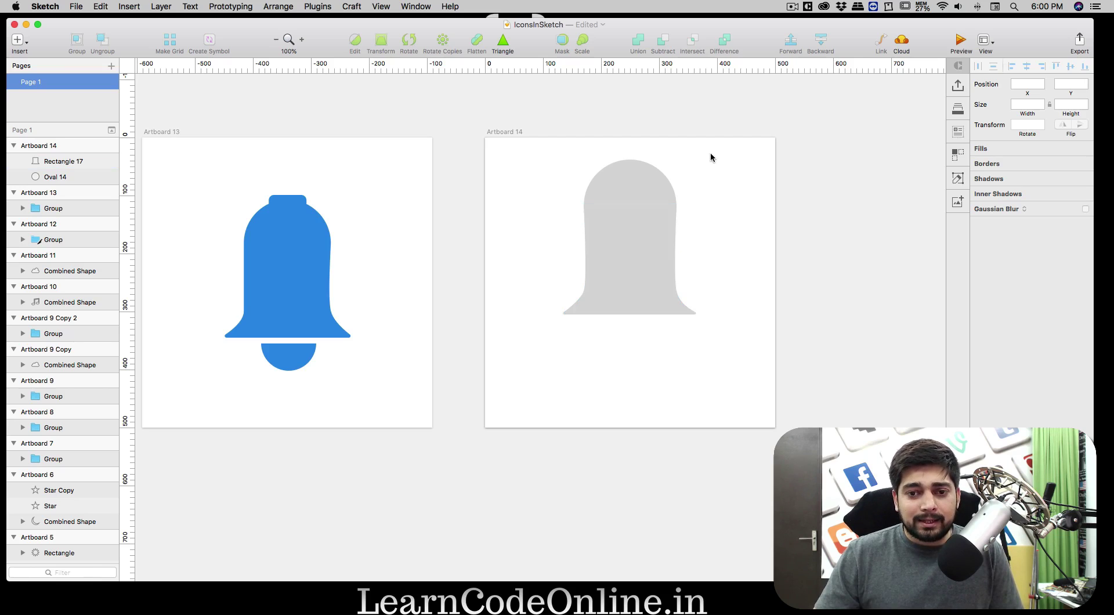
Adjust the lower-left point's curve handle to straighten the left side above the flare
double_click(587, 295)
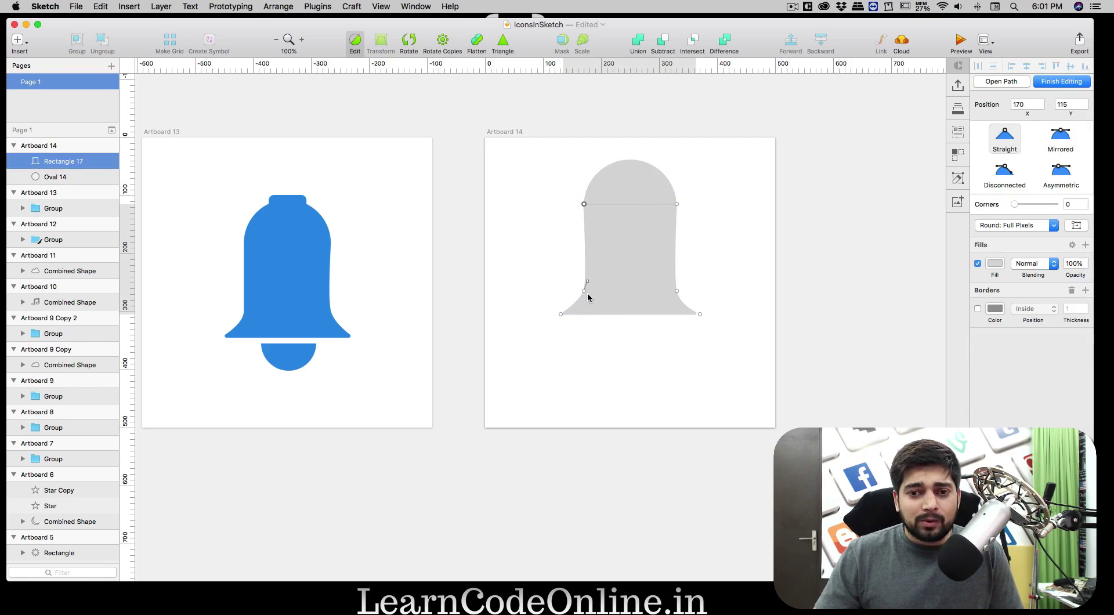
left_click(584, 291)
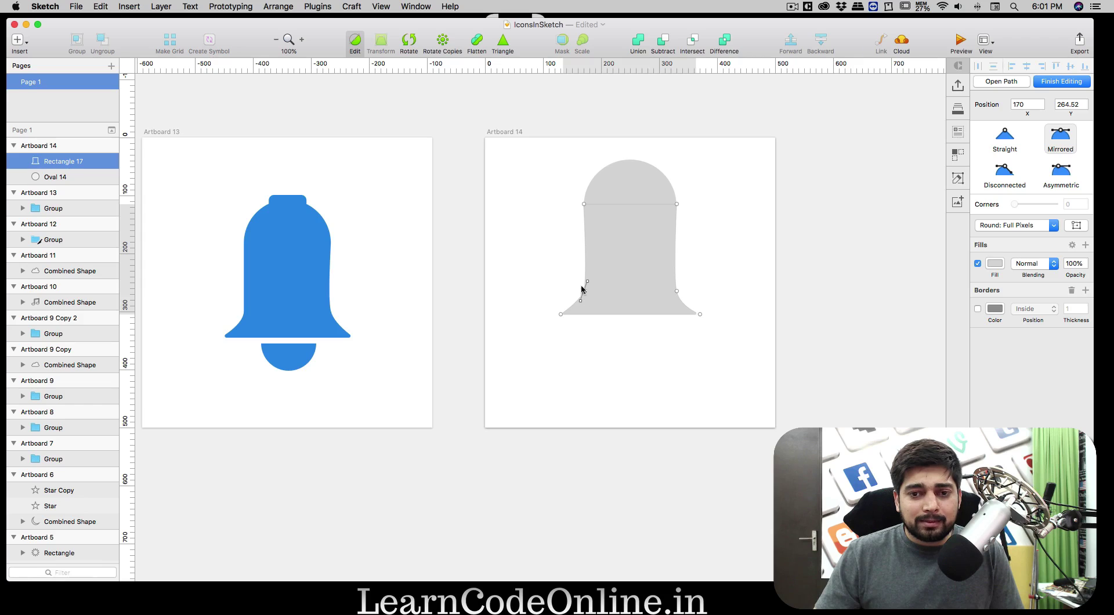
left_click(588, 284)
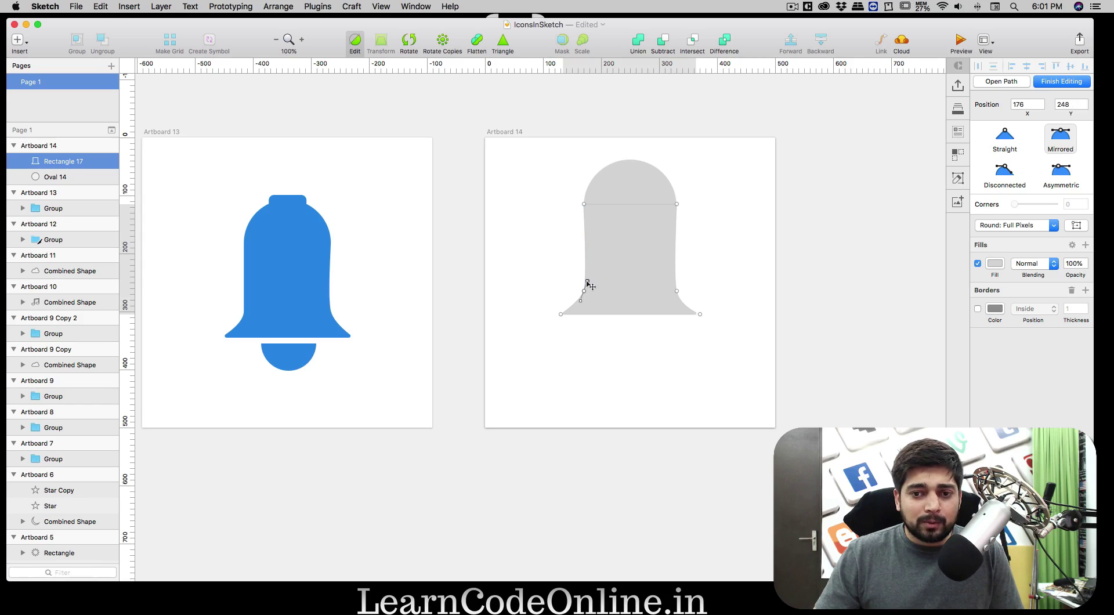
left_click_drag(588, 283, 584, 282)
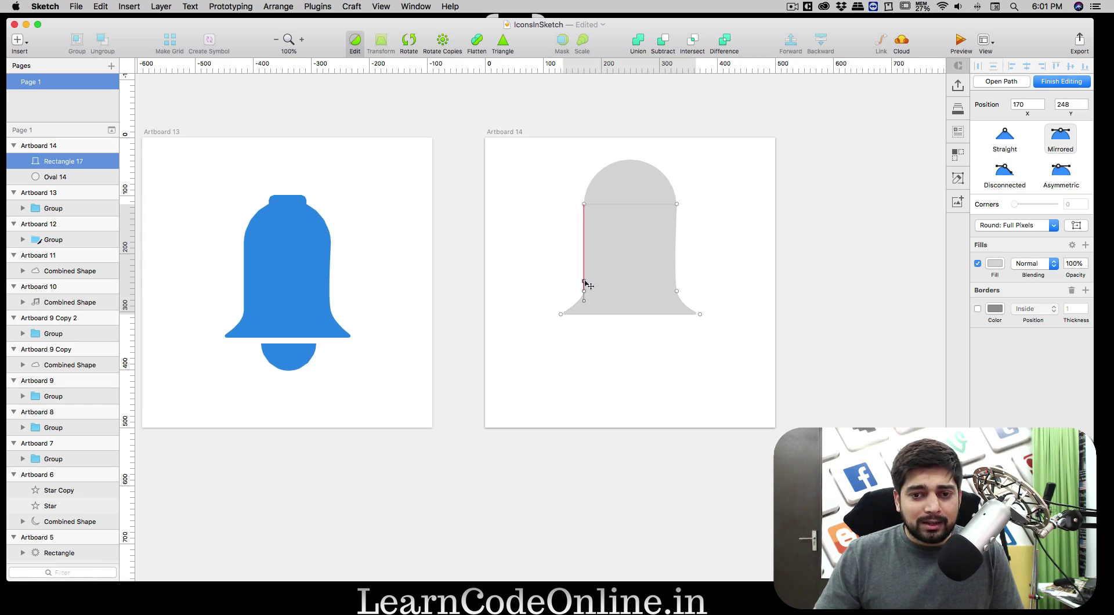
left_click(632, 346)
left_click(651, 349)
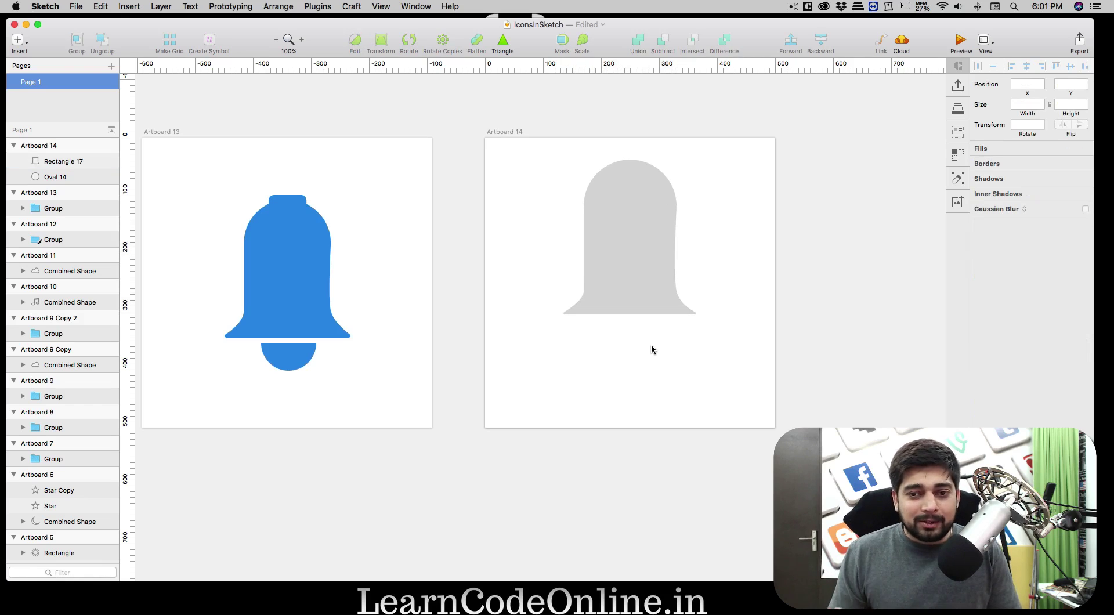
Move the lower-right curve point up and inward, leaving the lower-left point unchanged
double_click(679, 296)
left_click(677, 292)
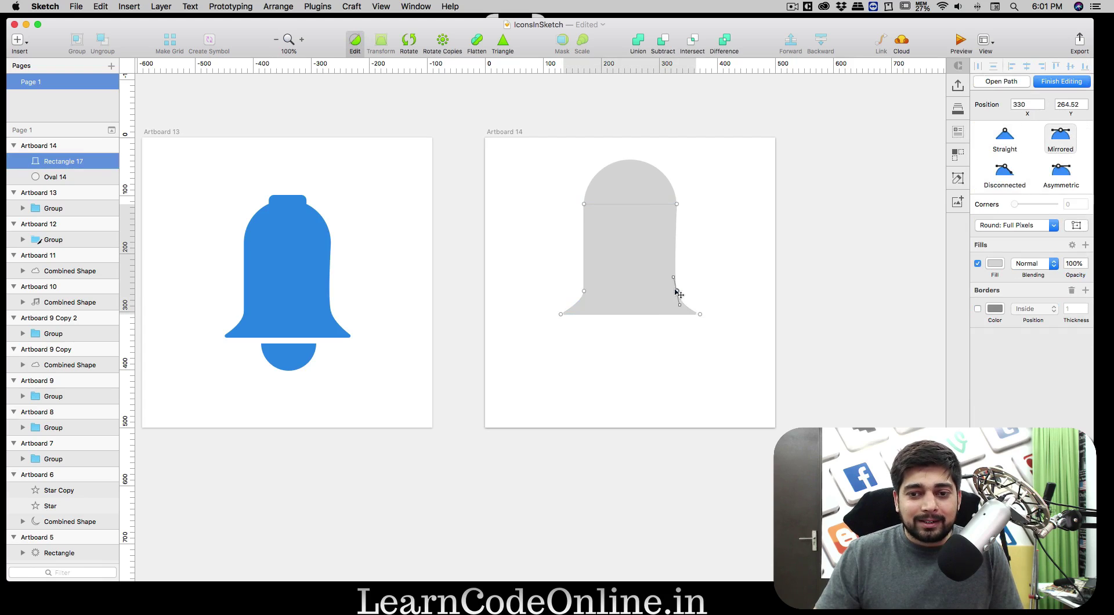
left_click_drag(676, 290, 671, 281)
left_click(662, 339)
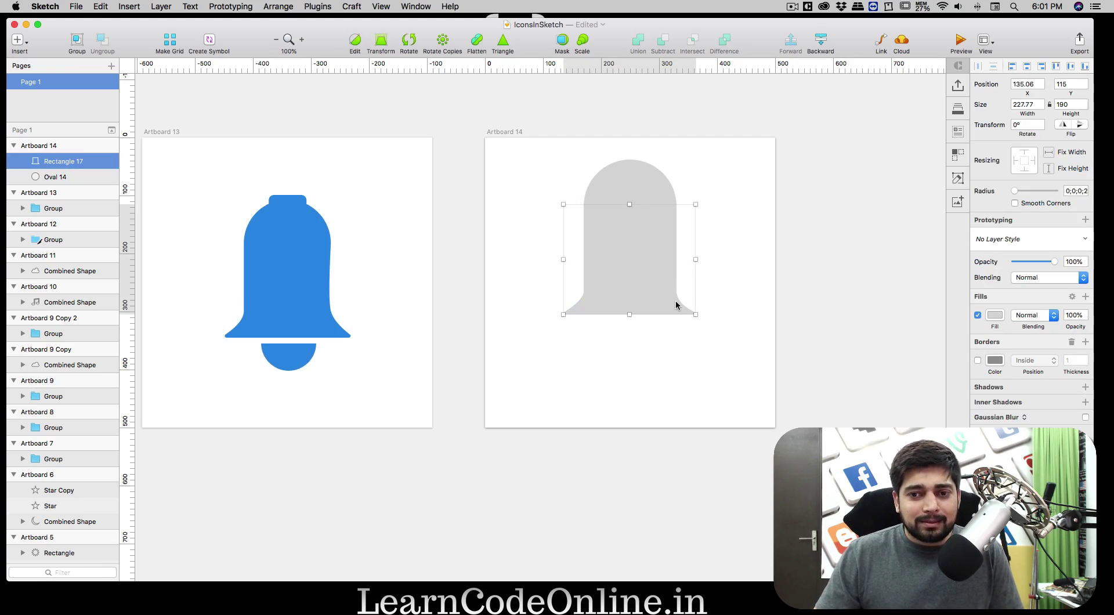
double_click(594, 289)
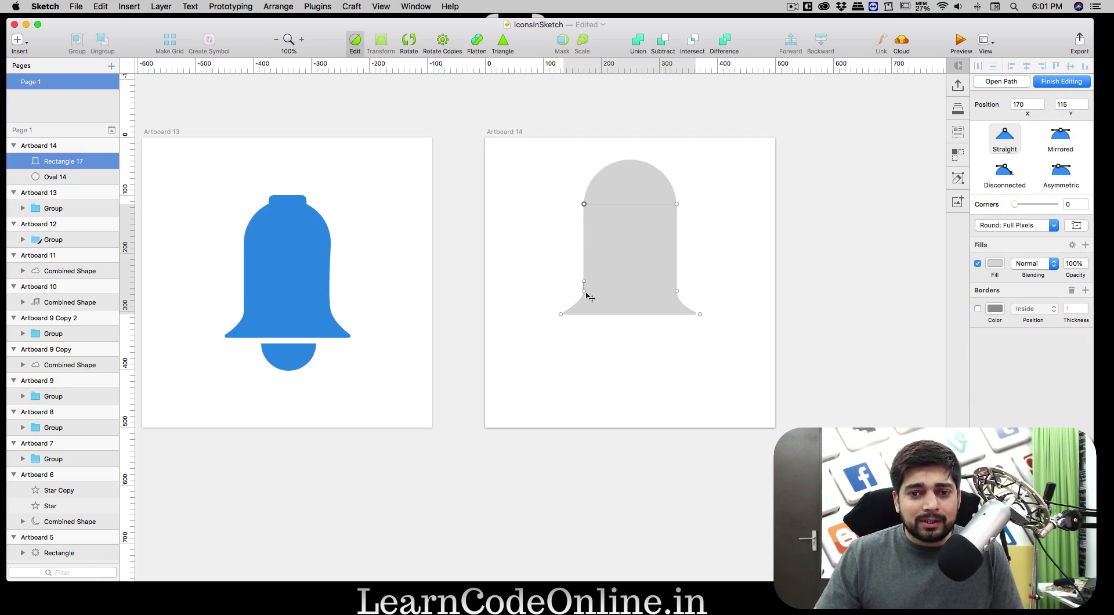
left_click(585, 291)
left_click_drag(583, 292, 584, 295)
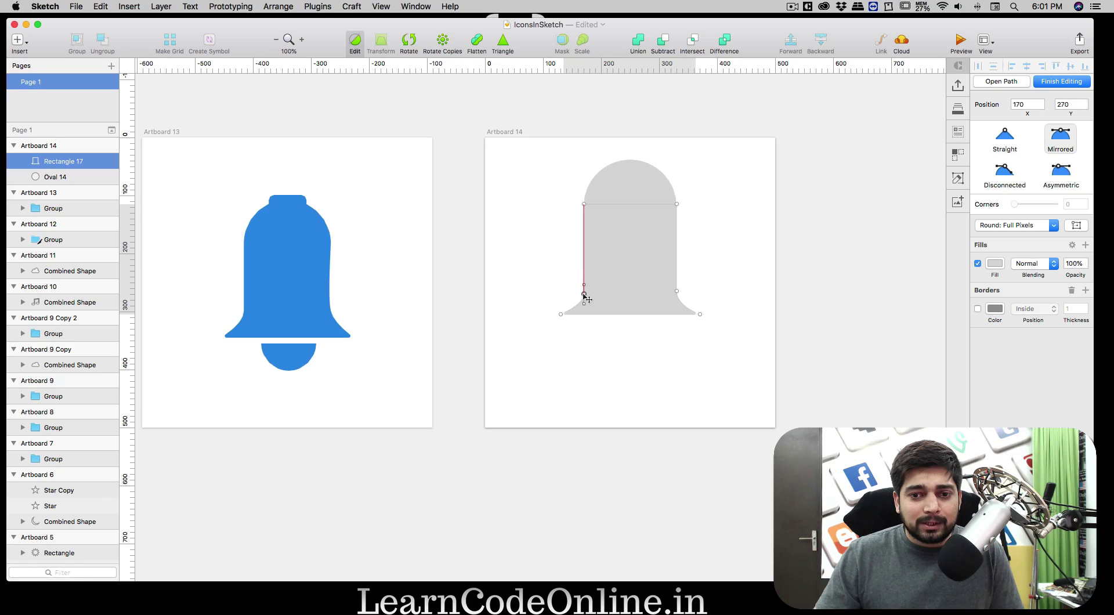
key("super+z")
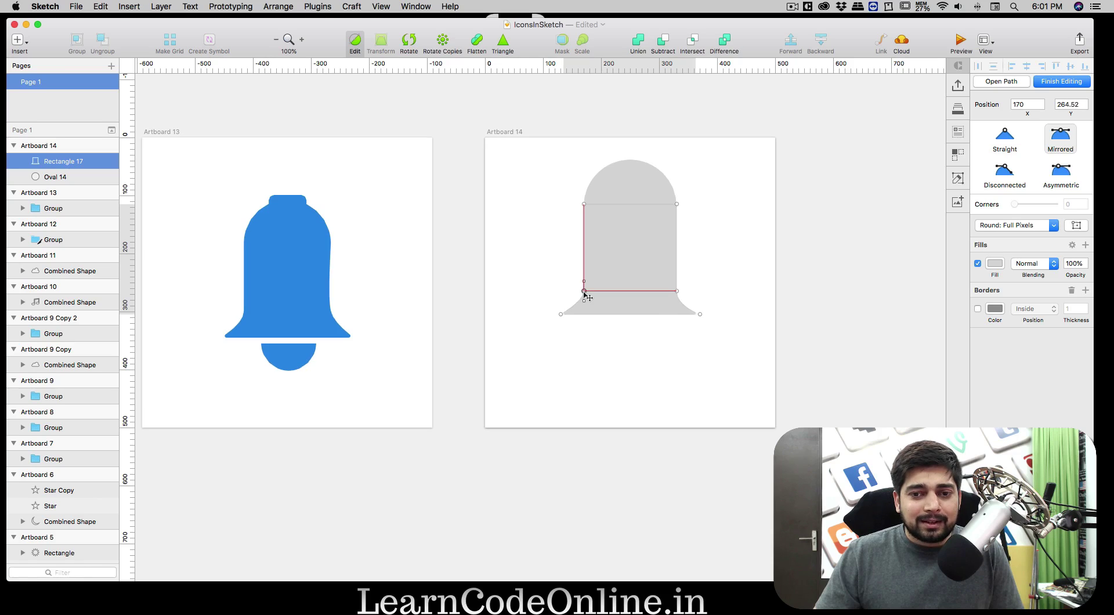
key("Escape")
key("Escape")
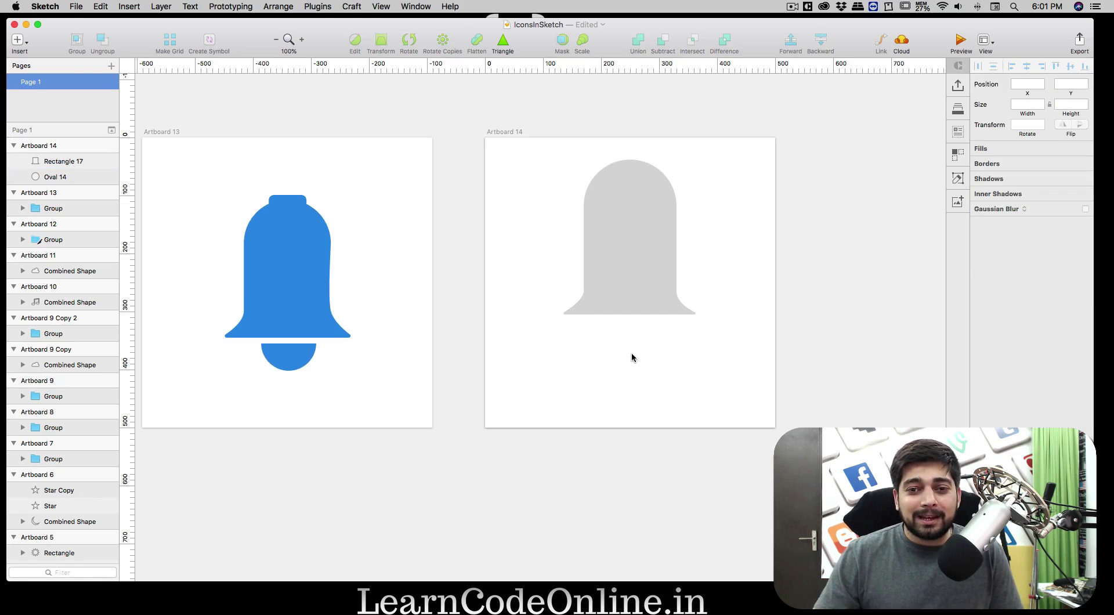
Union the bell body and rounded top into one Combined Shape
left_click_drag(707, 154, 622, 351)
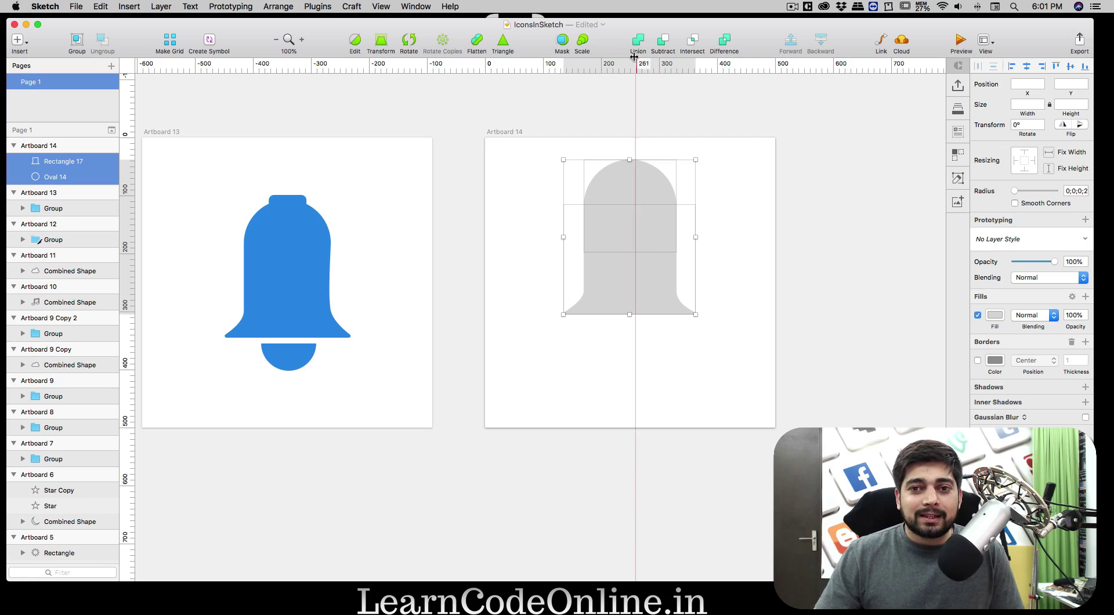
left_click(638, 41)
left_click(649, 350)
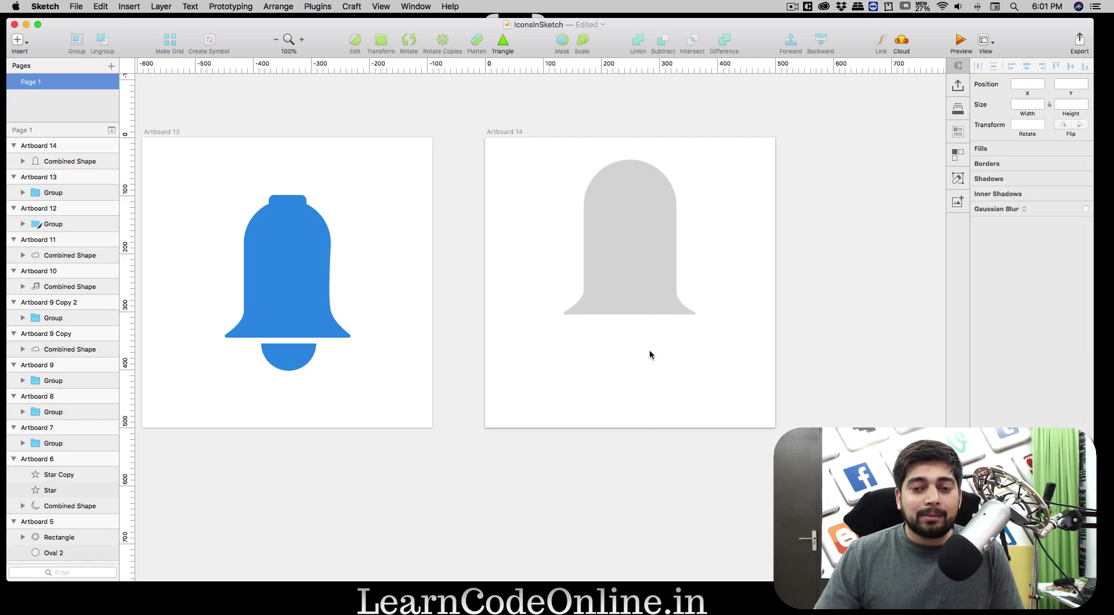
Reposition the combined bell along the centre line to y 52
left_click_drag(625, 225, 625, 248)
left_click(678, 365)
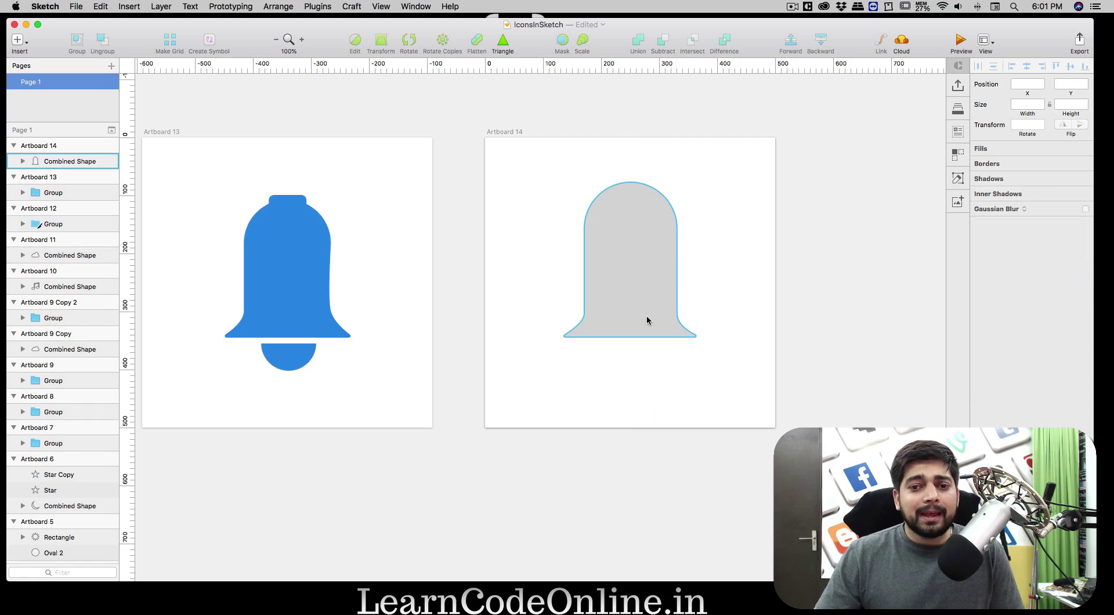
left_click_drag(644, 297, 645, 283)
left_click(650, 364)
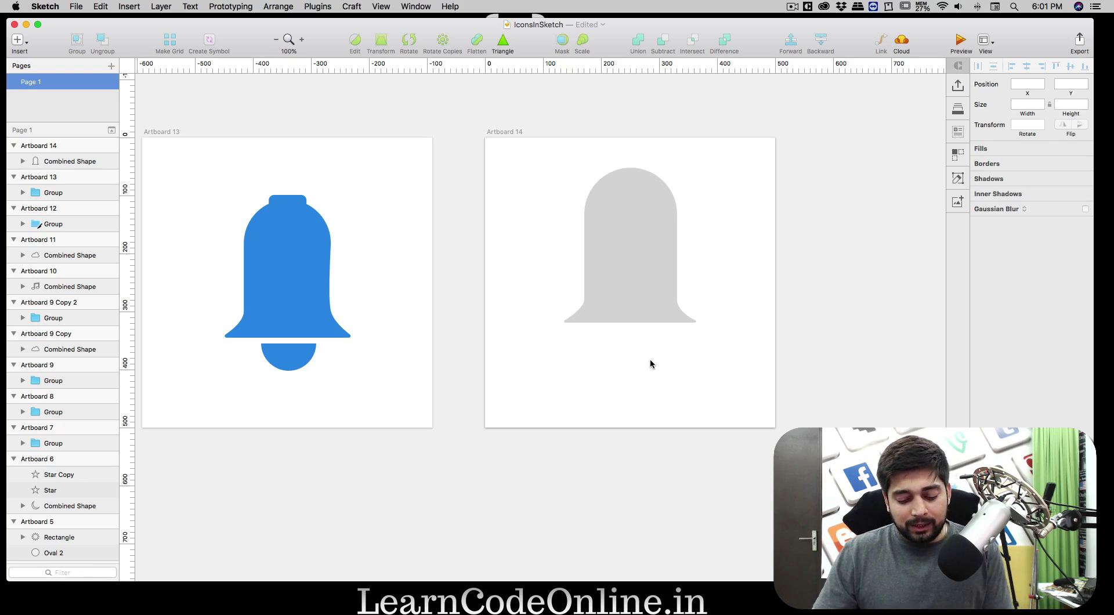
Draw a borderless 104×104 clapper circle at 146, 380 below the bell
key("o")
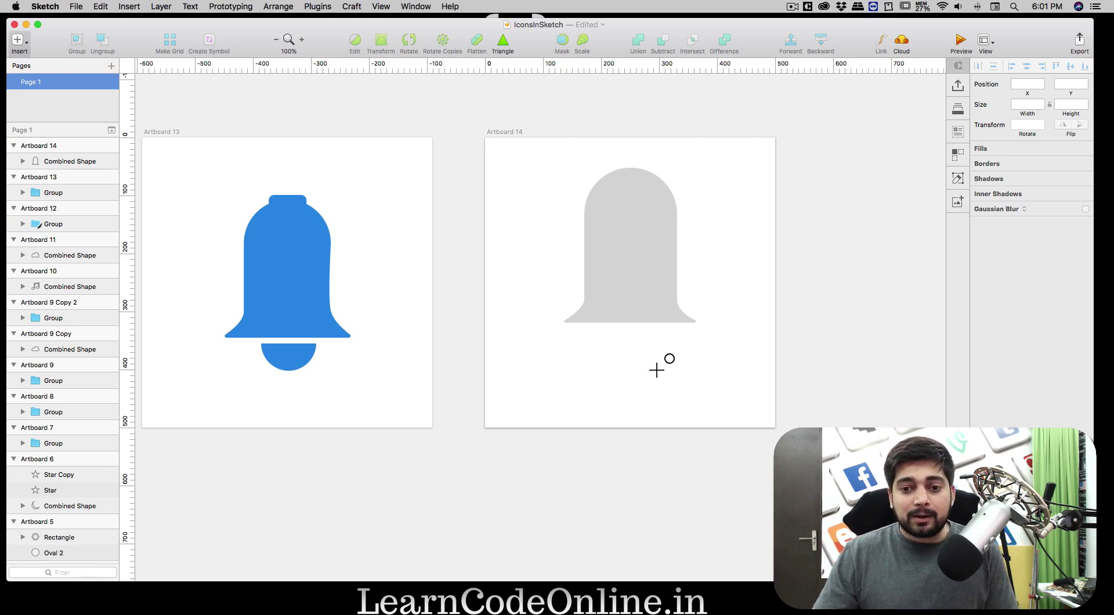
key("shift")
left_click_drag(577, 365, 634, 399)
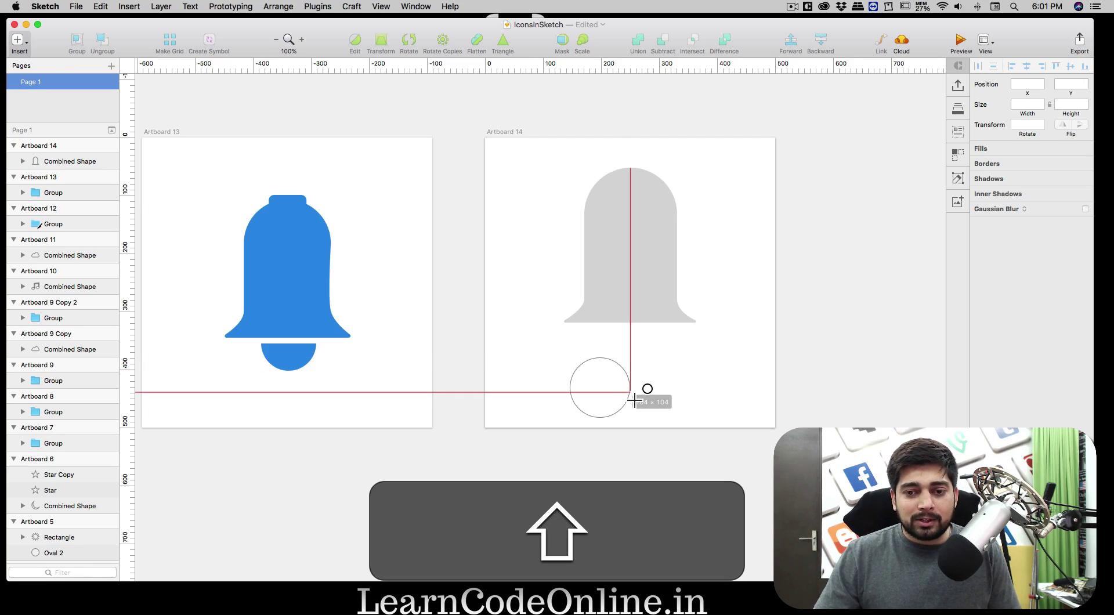
left_click_drag(633, 398, 632, 397)
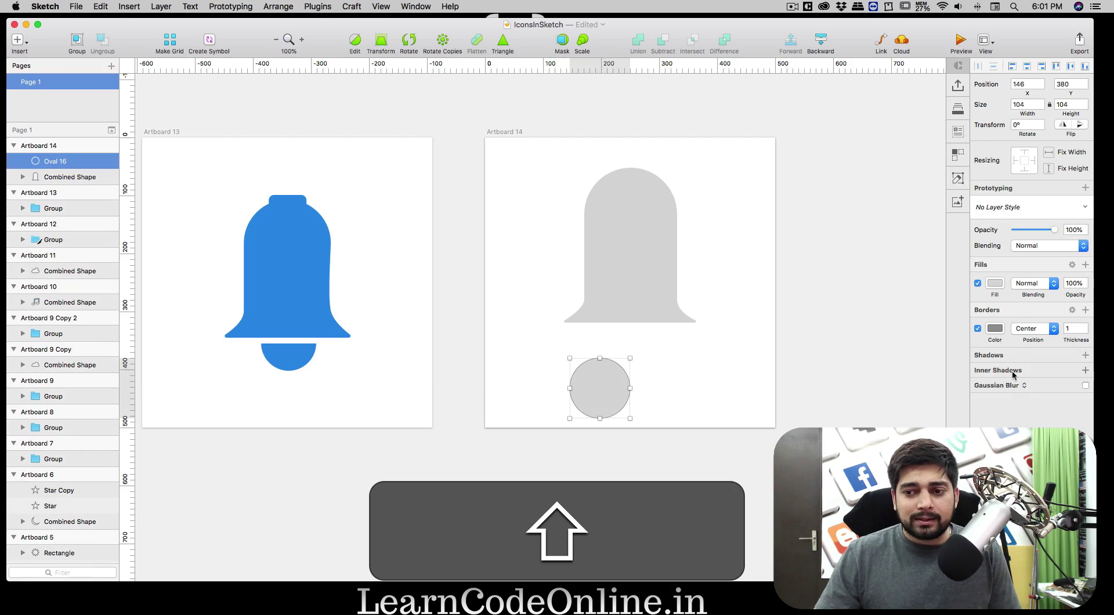
left_click(978, 329)
left_click(679, 381)
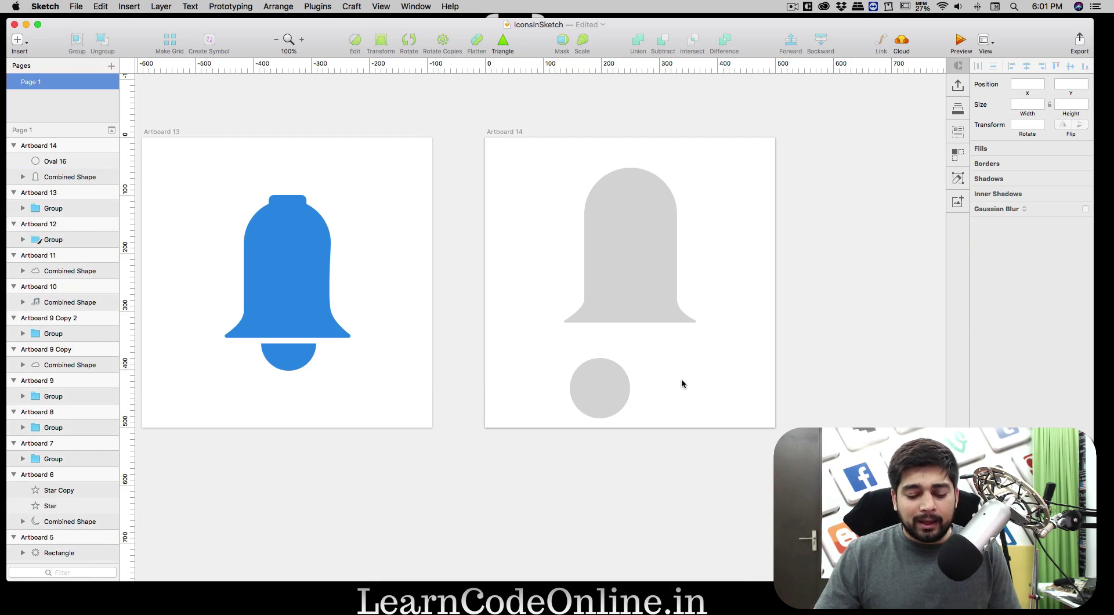
Subtract a rectangle over the circle's top half to leave a half-circle clapper
key("r")
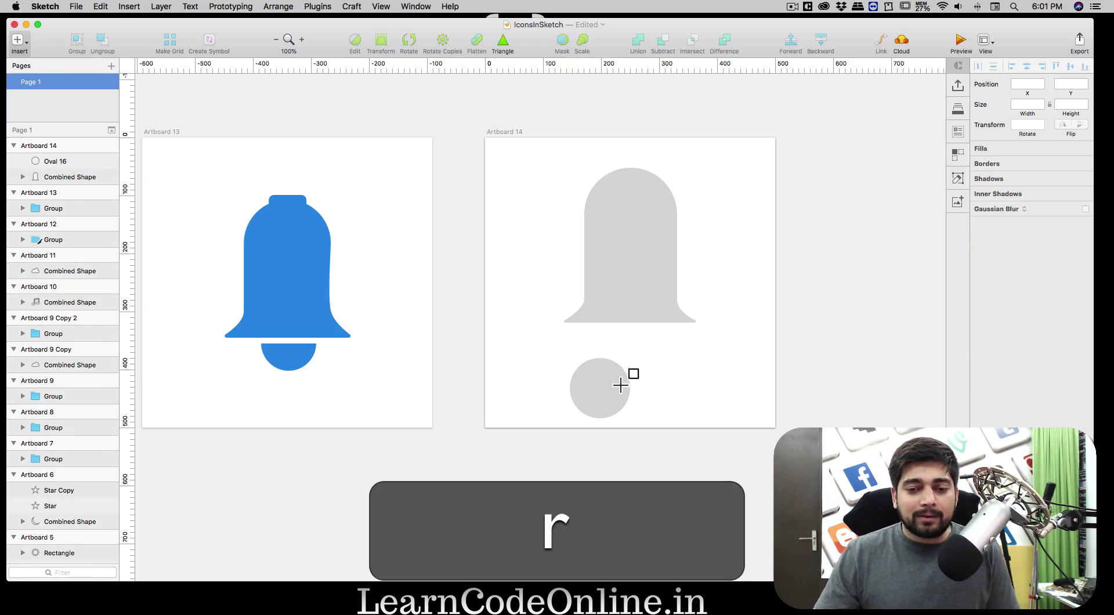
left_click_drag(567, 356, 650, 398)
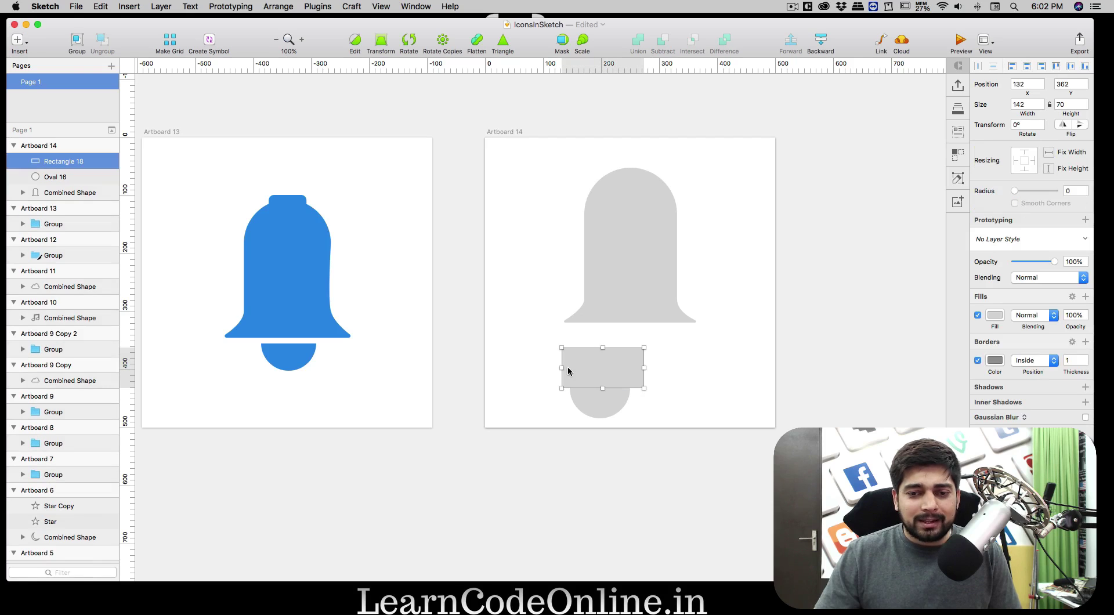
left_click(675, 392)
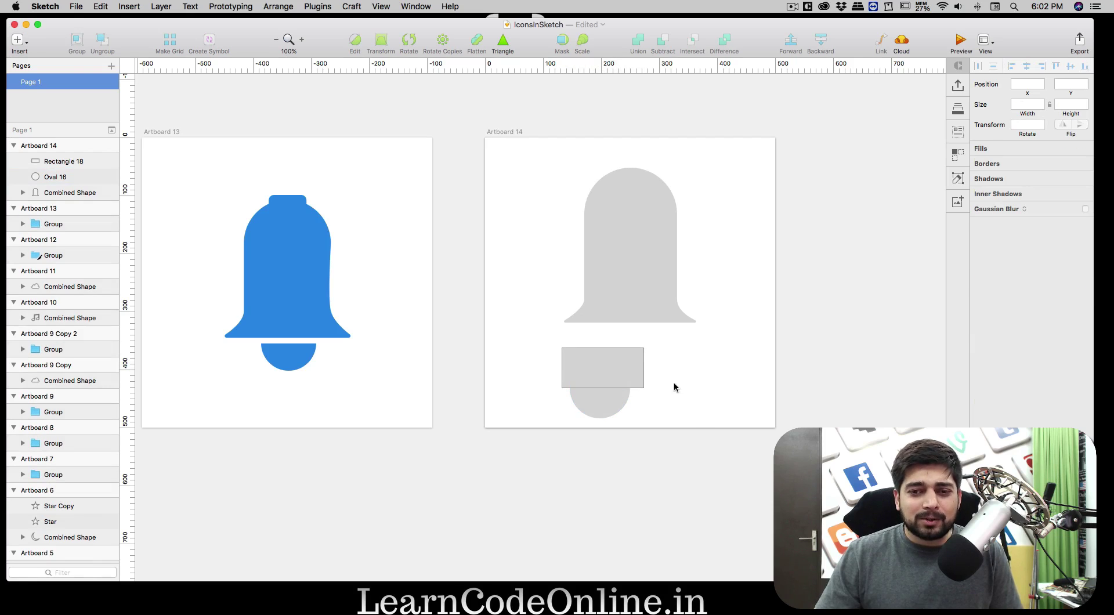
left_click_drag(692, 368, 628, 394)
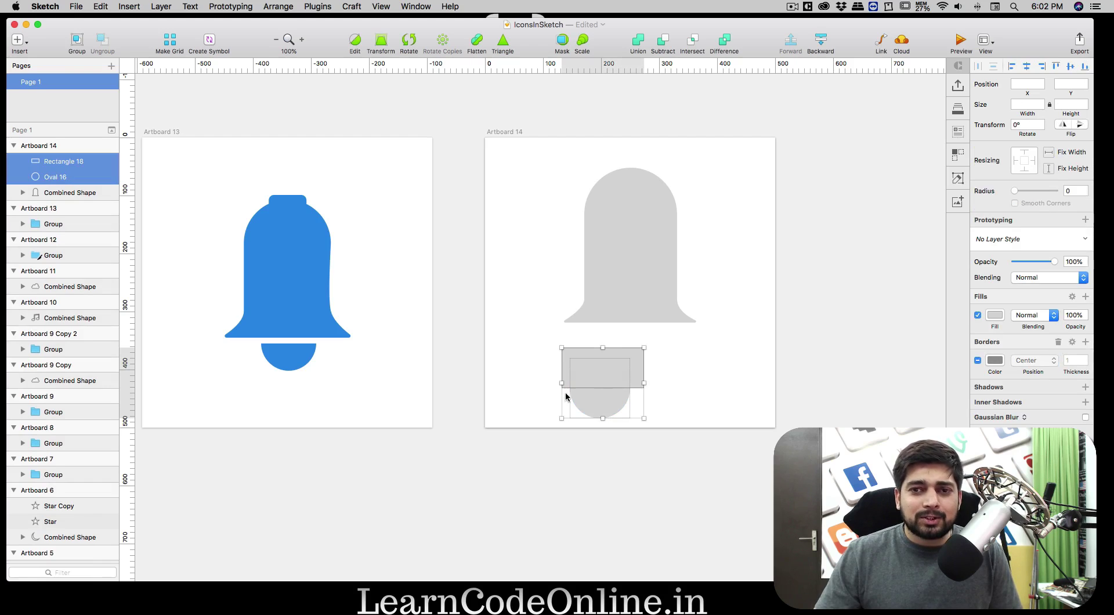
left_click(665, 43)
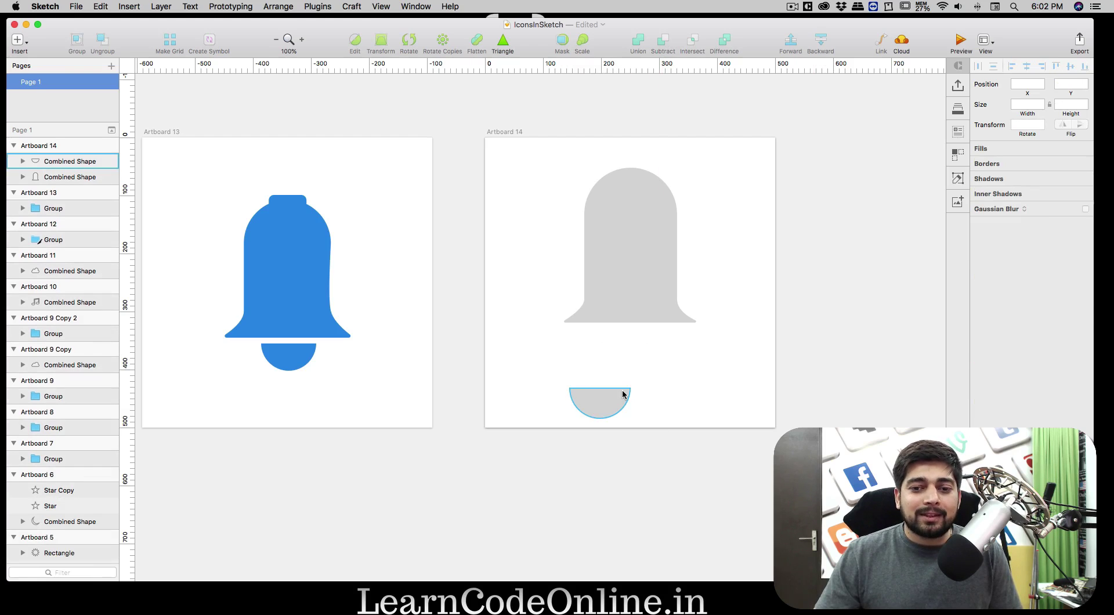
Centre the half-circle under the bell, 12 px below the rim
left_click_drag(619, 396, 640, 343)
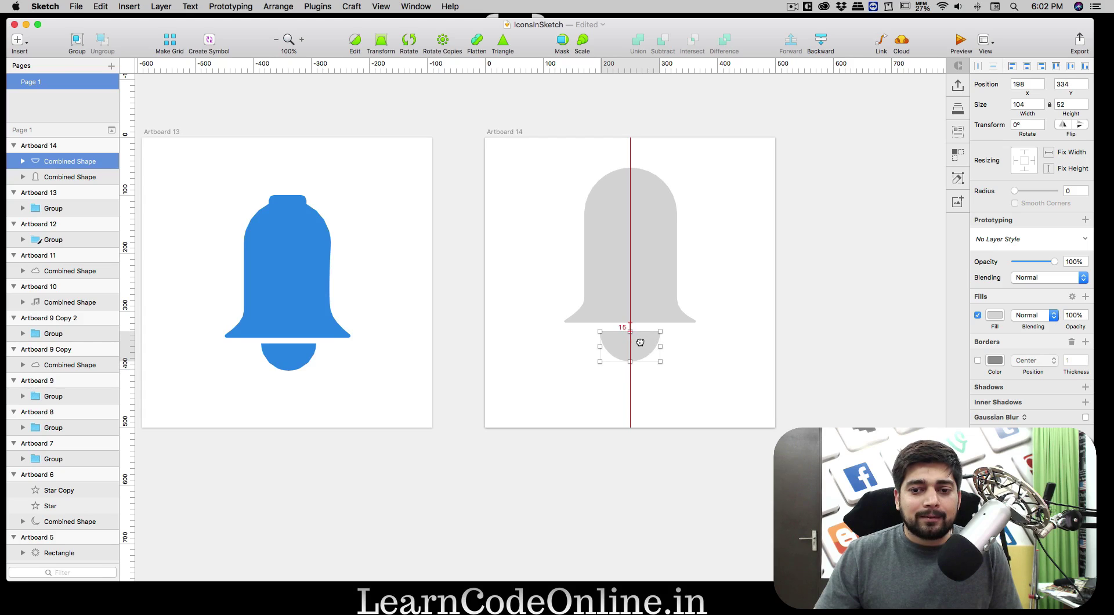
left_click(729, 359)
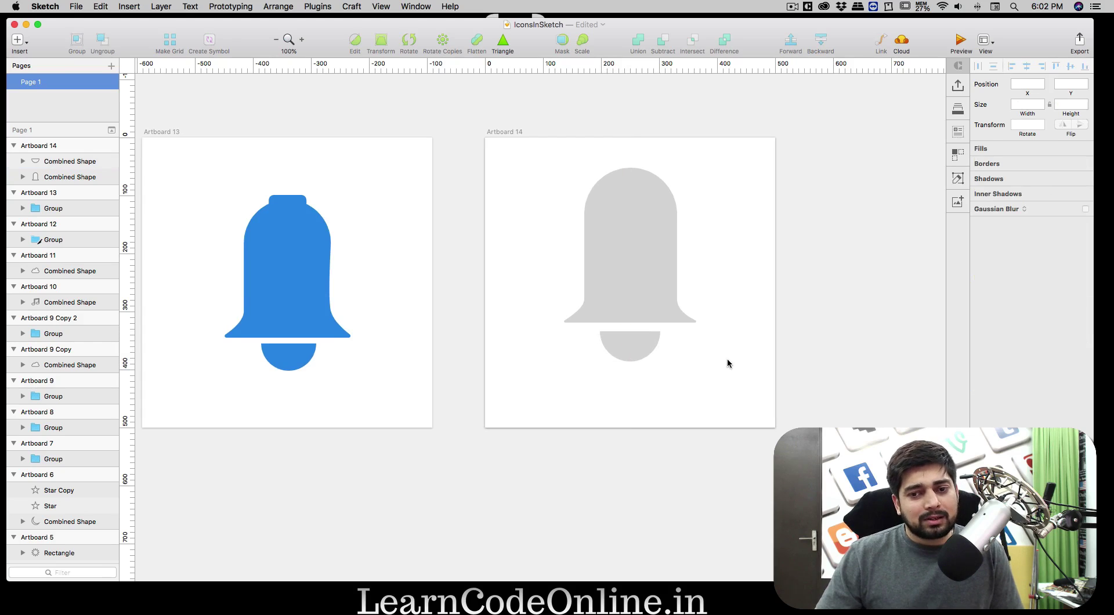
left_click_drag(642, 349, 642, 345)
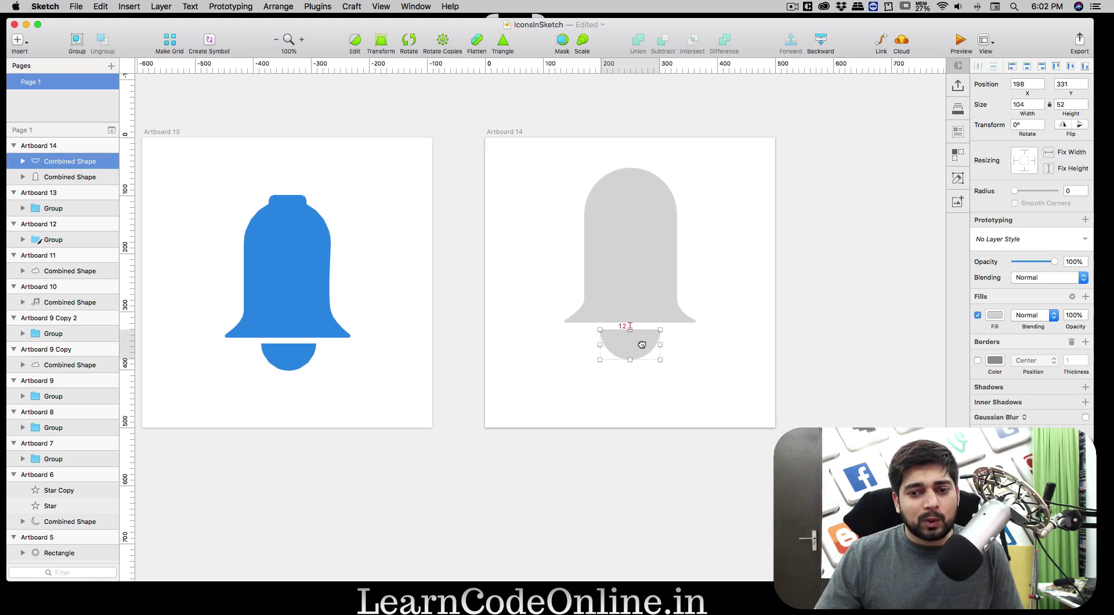
left_click(719, 360)
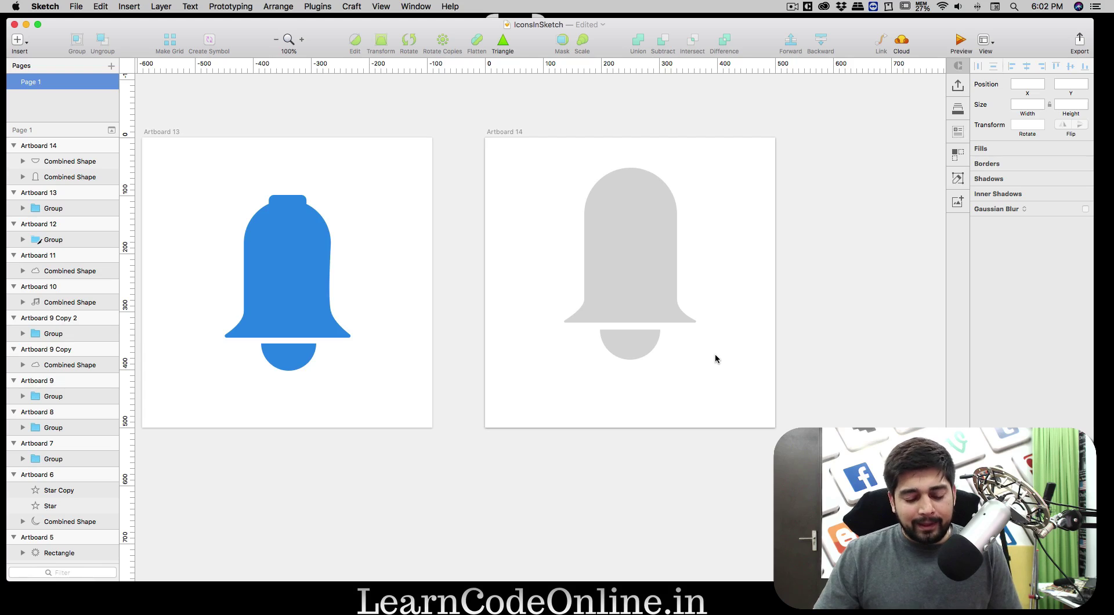
Draw a 60×25 rectangle on top of the bell dome
key("r")
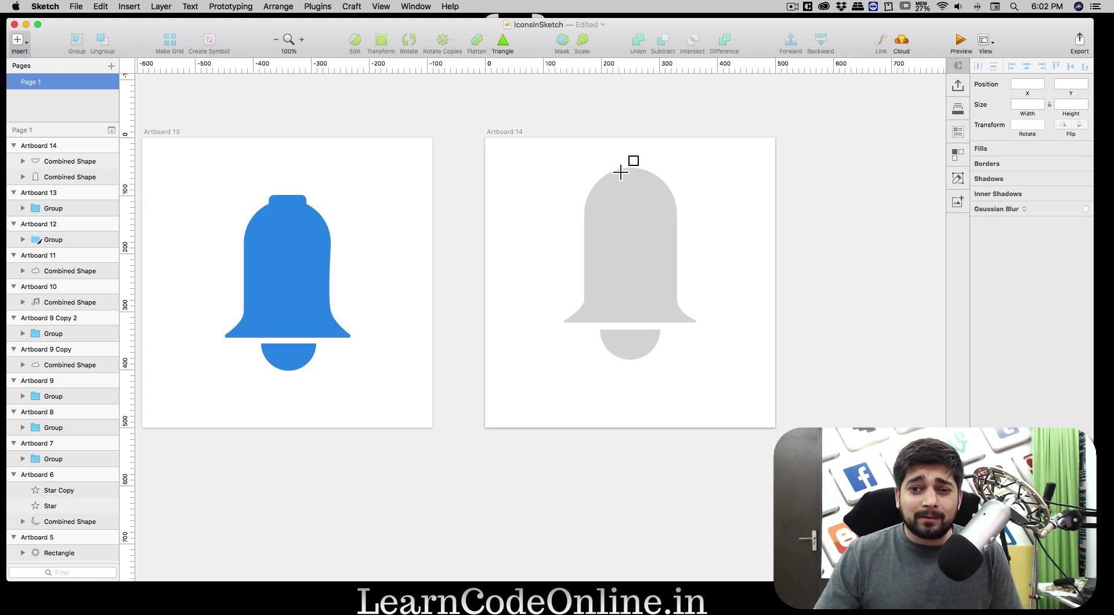
left_click_drag(621, 173, 656, 185)
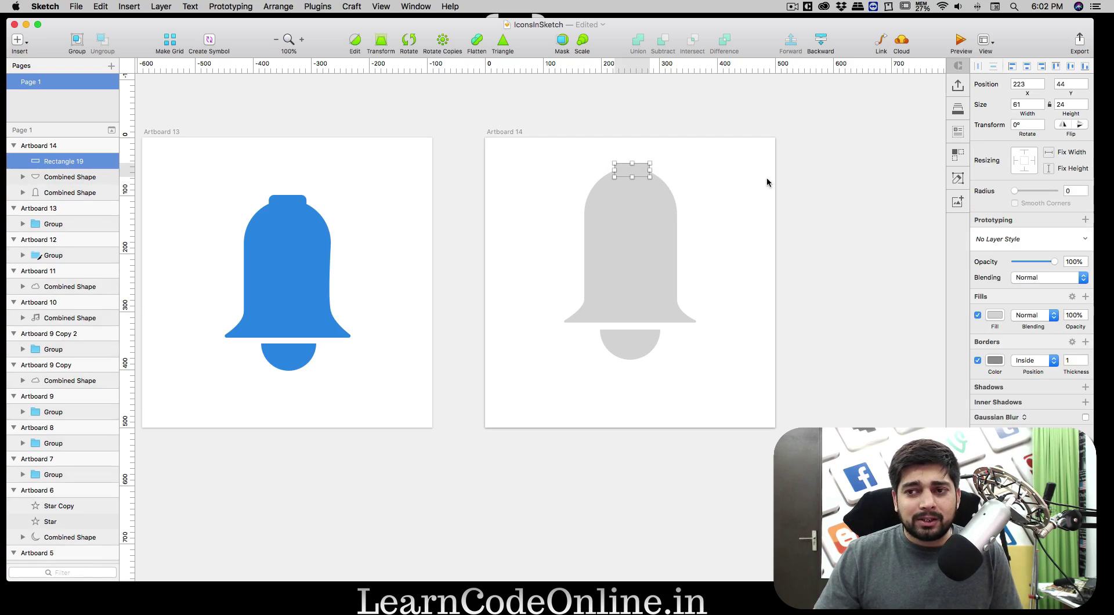
left_click(1025, 103)
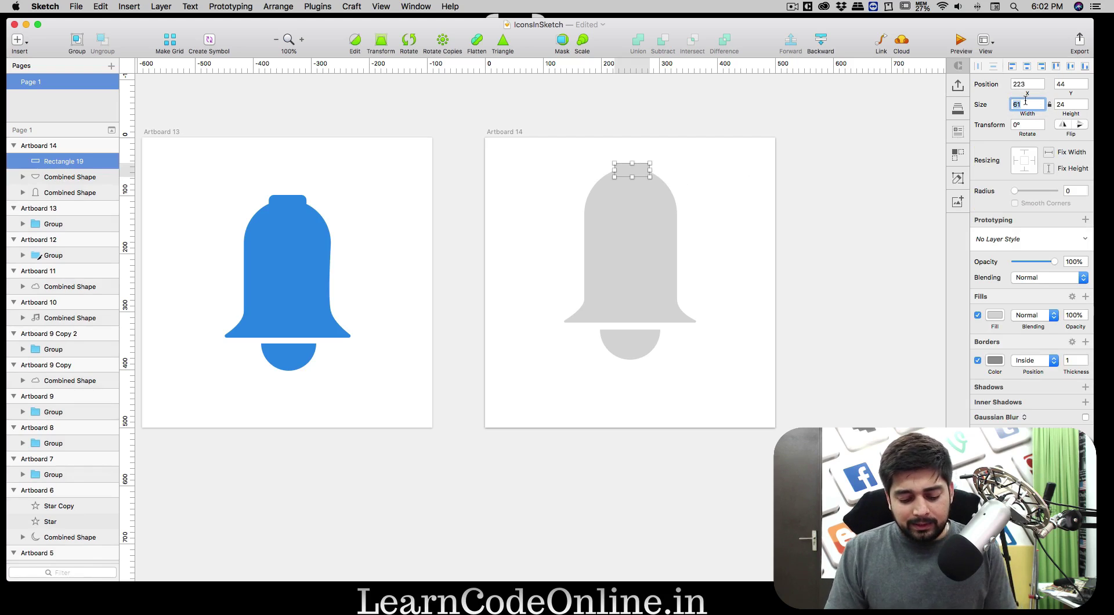
type("60")
key("Tab")
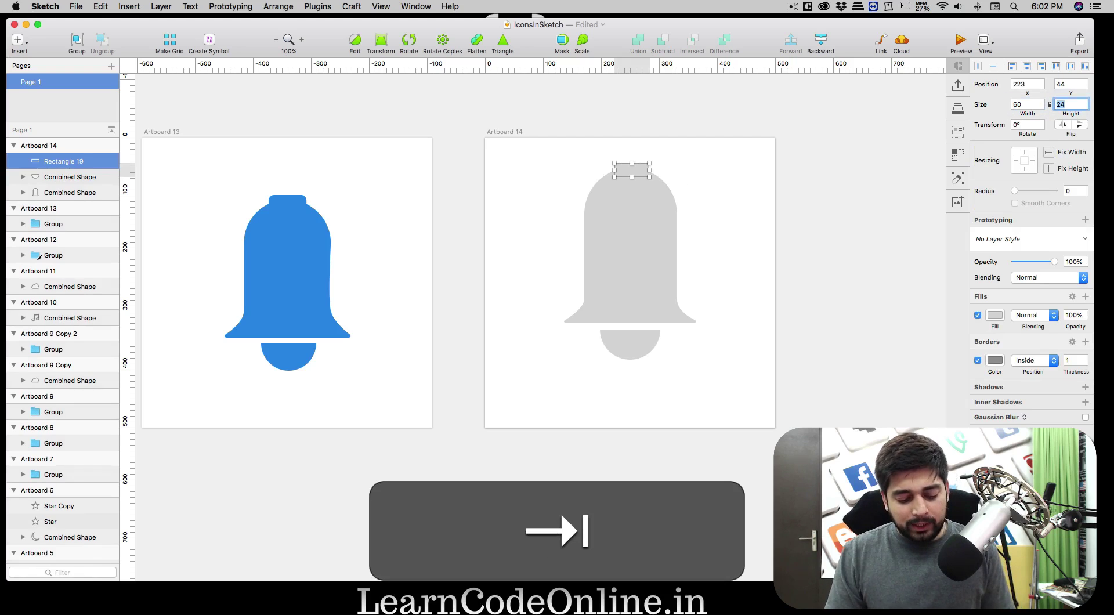
type("25")
key("Return")
Remove the knob rectangle's border and round its corners to radius 10
left_click(711, 229)
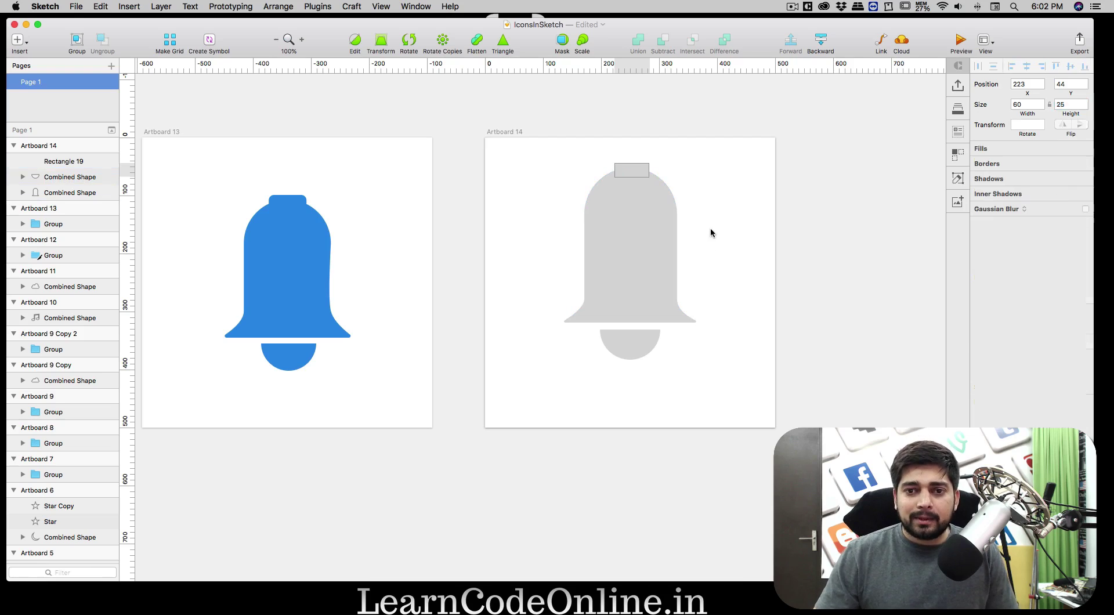
left_click(634, 171)
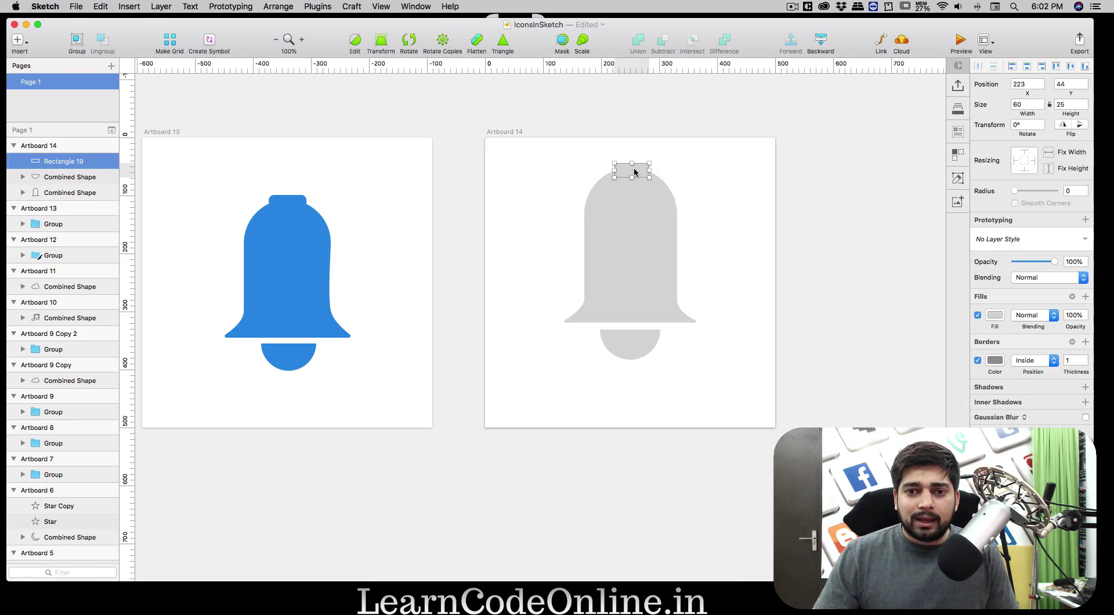
left_click(978, 361)
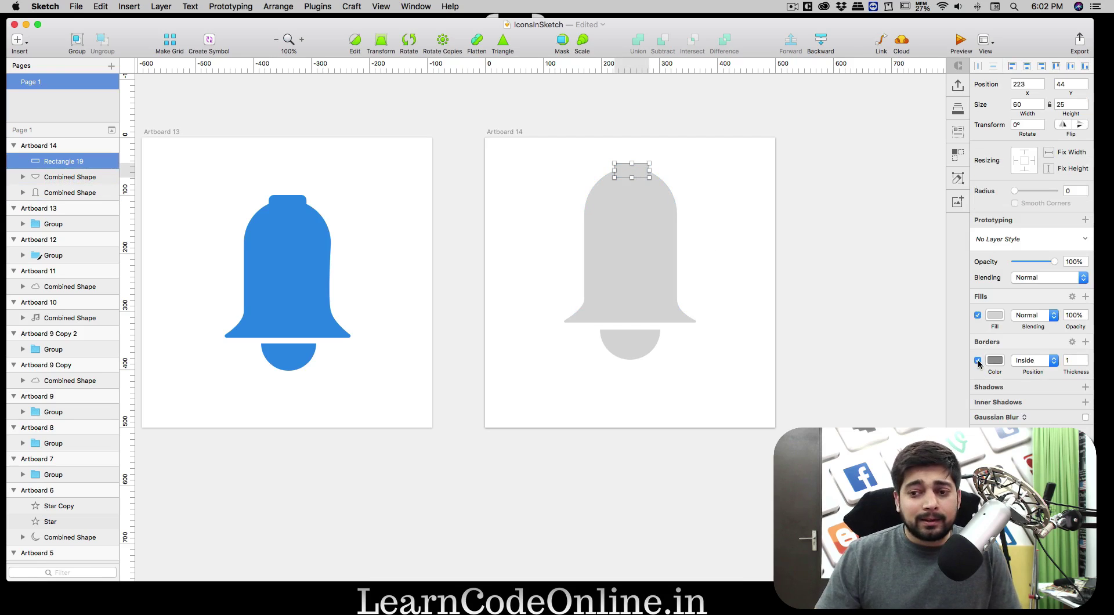
left_click(637, 172)
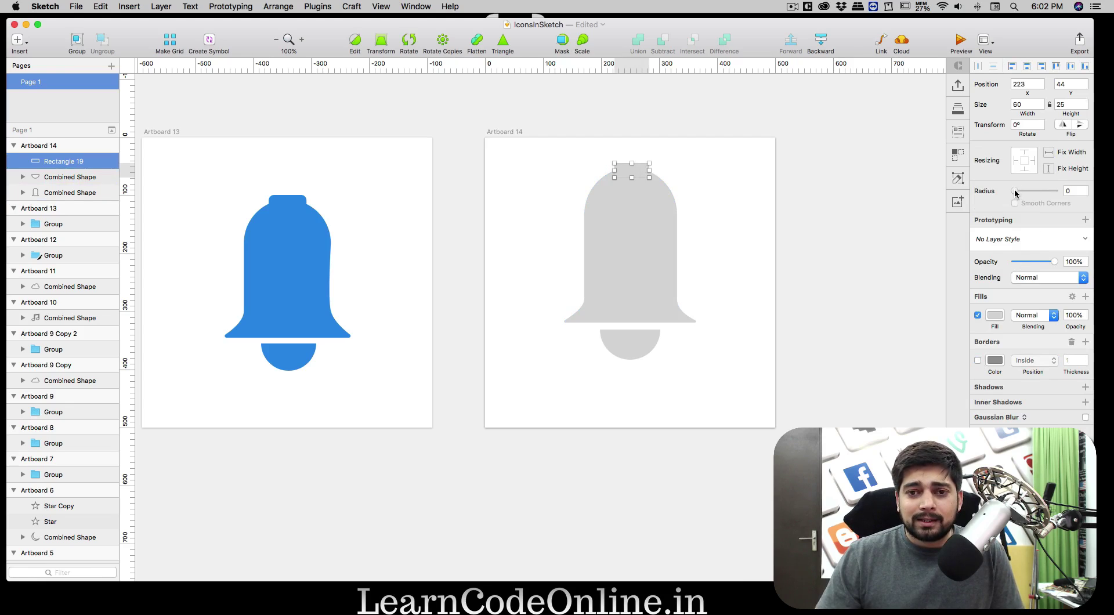
left_click_drag(1017, 193, 1020, 193)
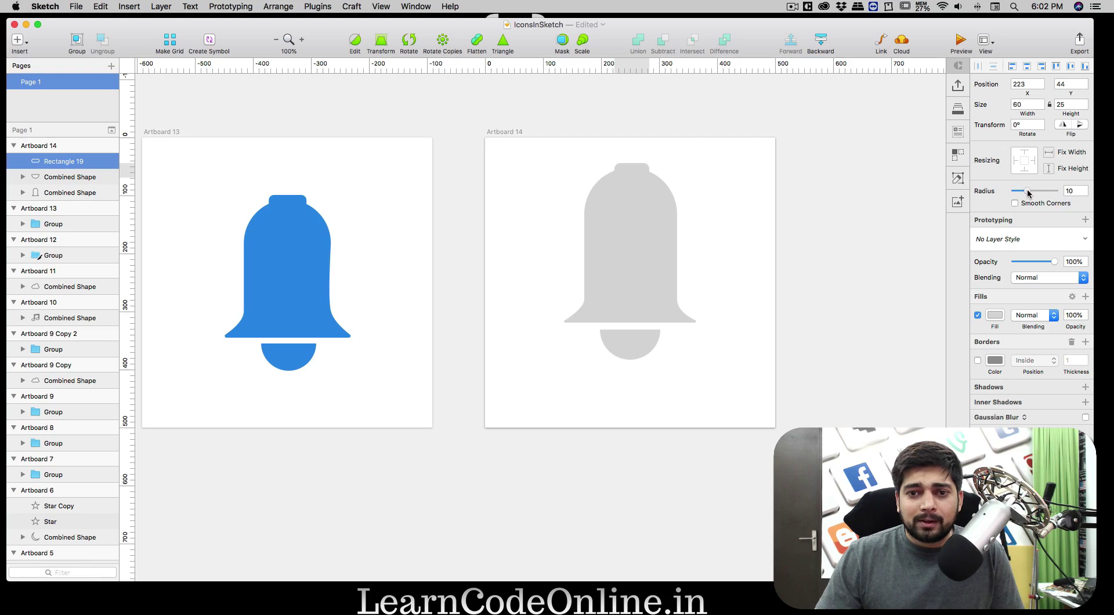
Nudge the knob left and resize it to 65×28
left_click(697, 213)
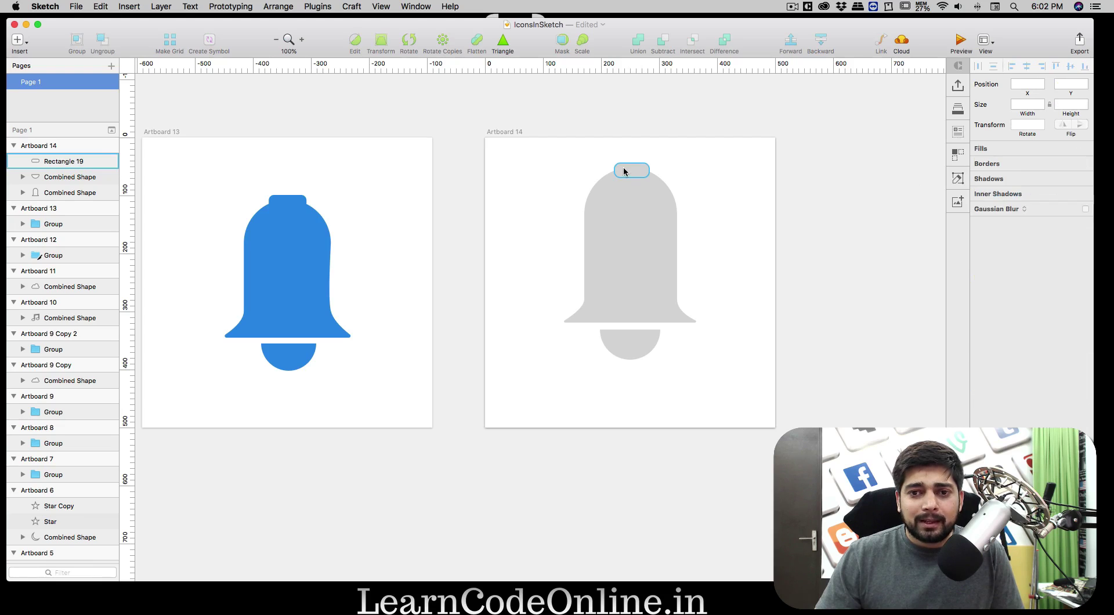
left_click(628, 166)
key("Left")
key("Left")
key("Left")
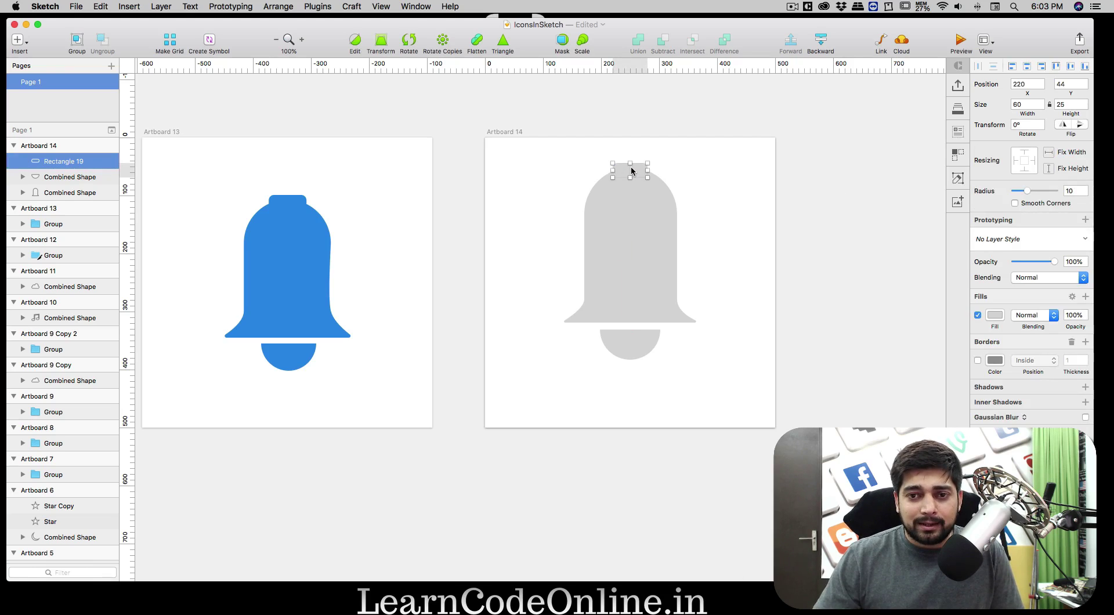
left_click_drag(634, 168, 635, 165)
left_click(743, 218)
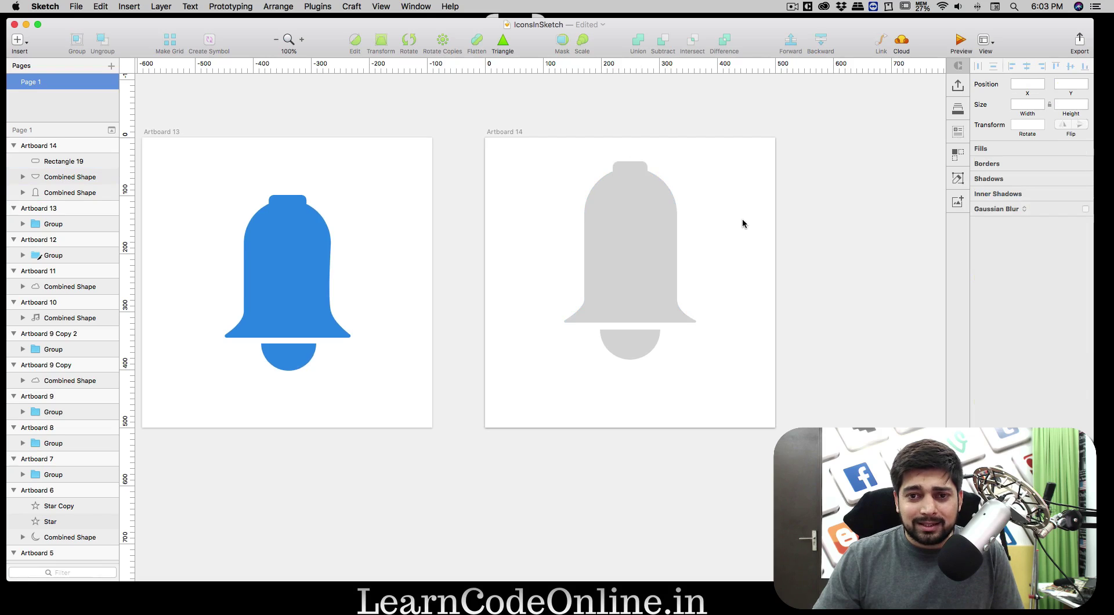
left_click(631, 168)
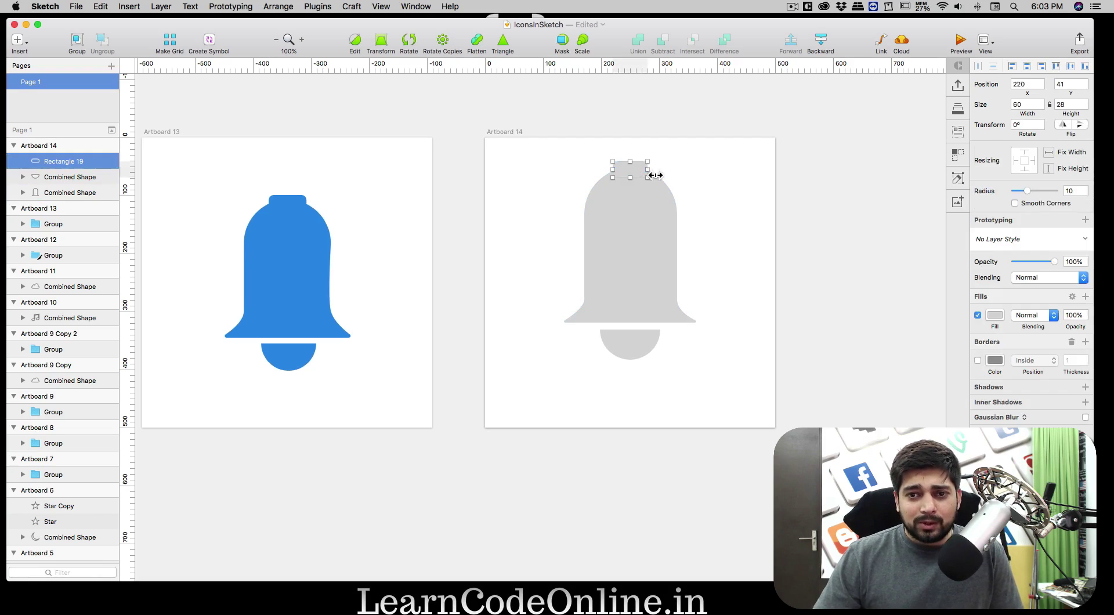
left_click_drag(649, 170, 654, 172)
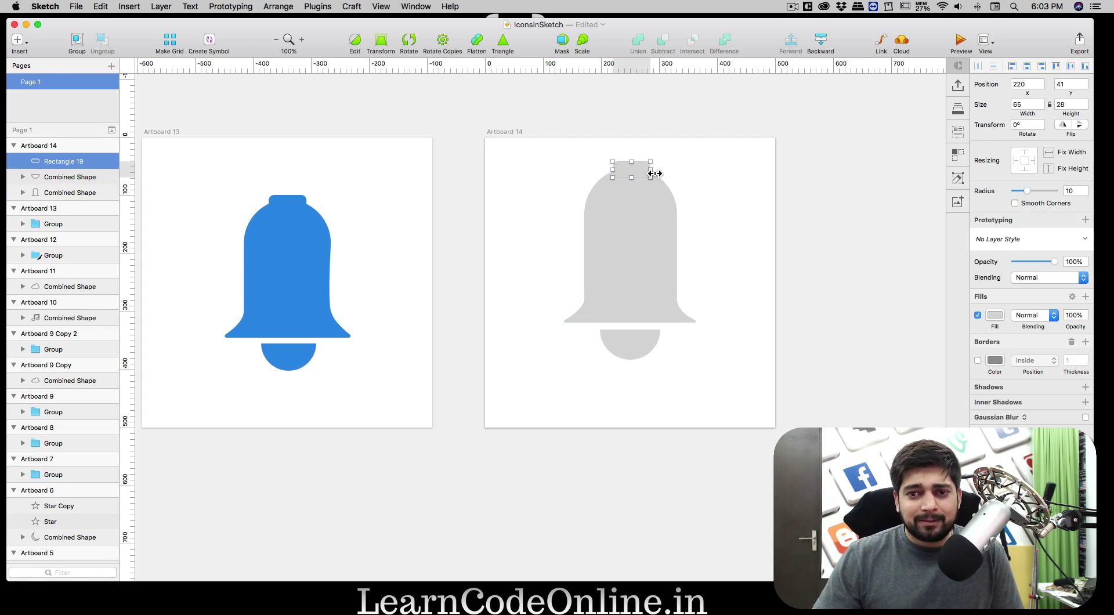
left_click(717, 206)
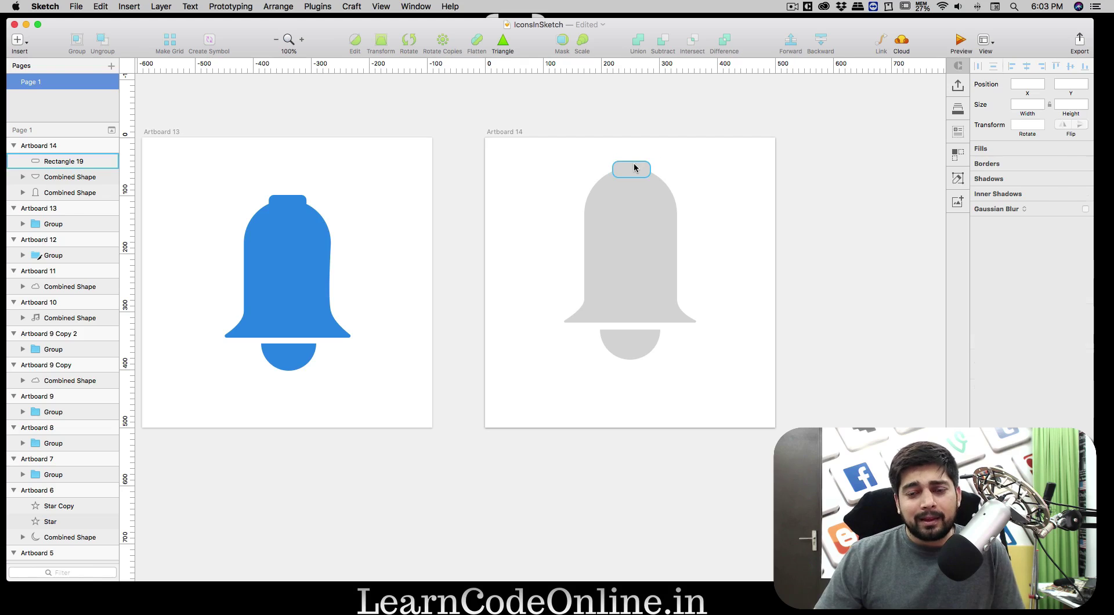
Merge the knob and the bell dome into one Combined Shape
left_click(633, 162)
left_click(726, 213)
key("super+z")
key("super+z")
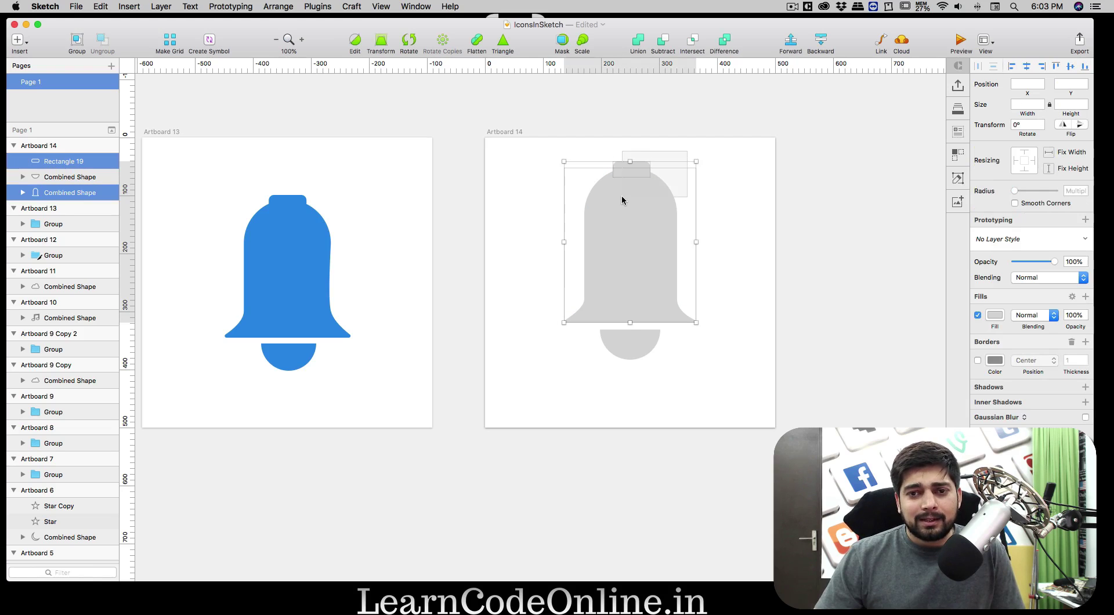
left_click(720, 200)
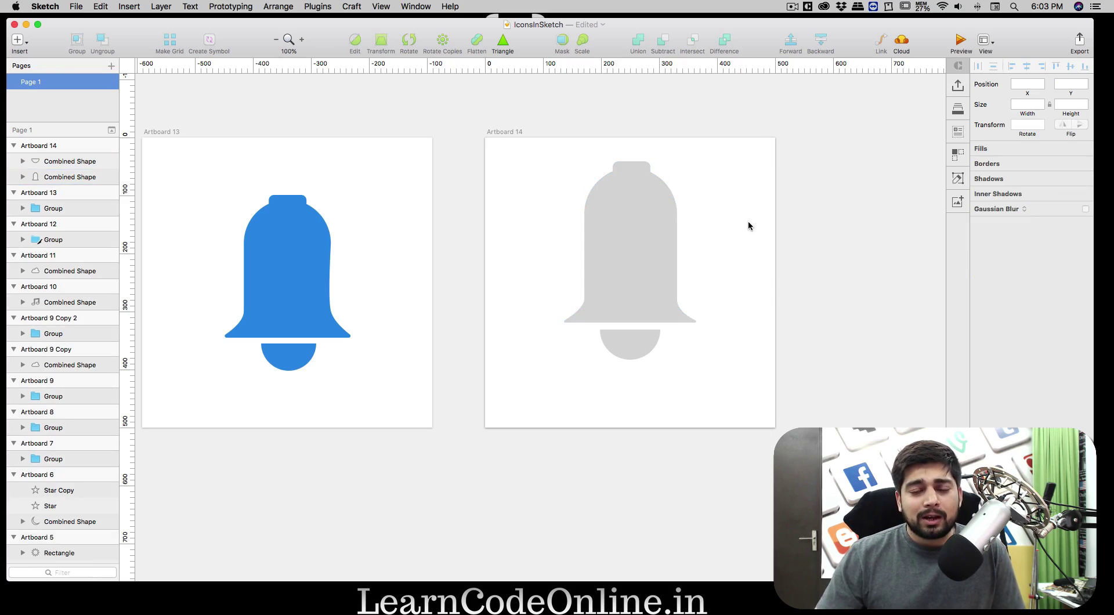
double_click(657, 180)
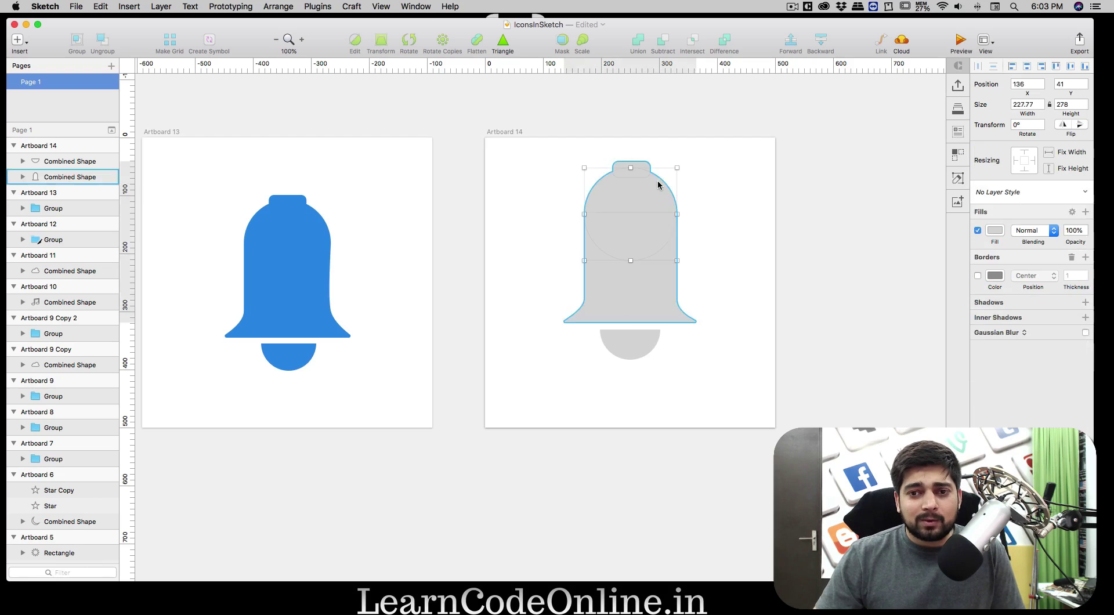
double_click(654, 175)
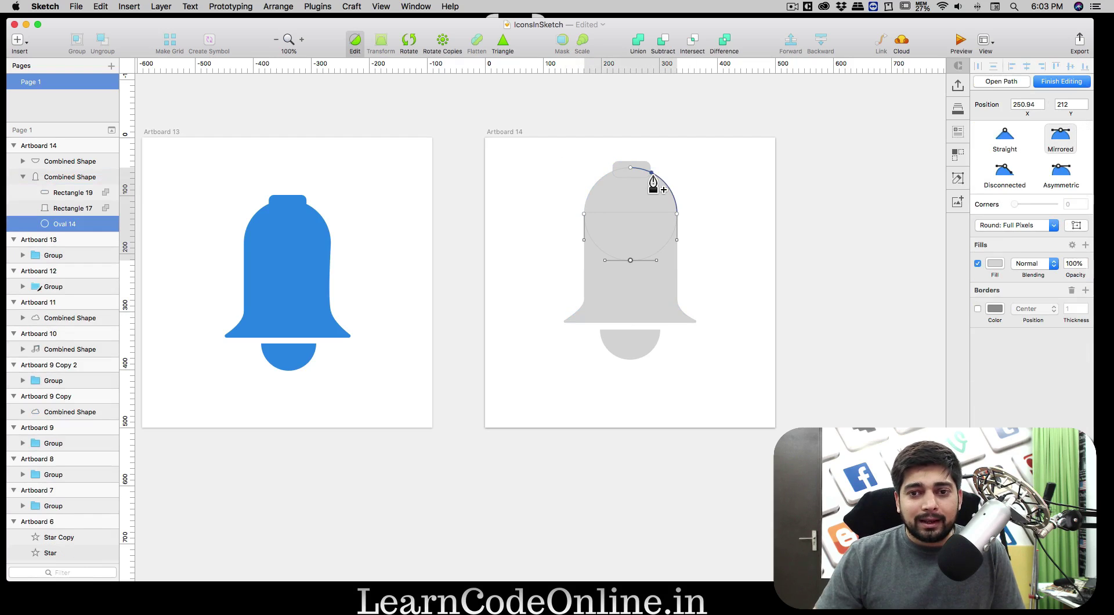
left_click(651, 173)
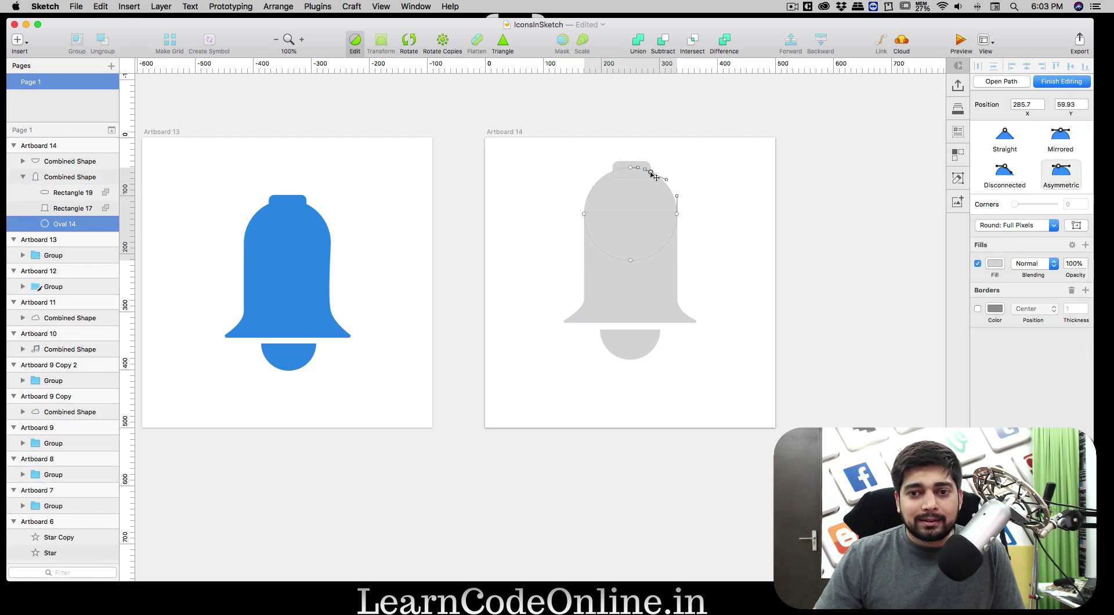
left_click(1067, 137)
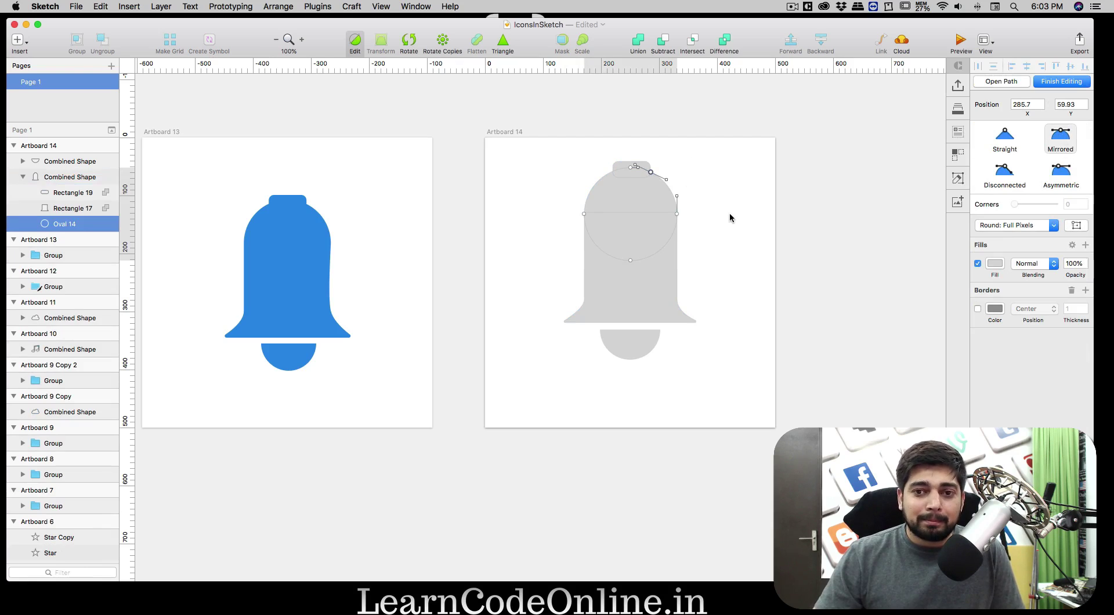
left_click_drag(666, 179, 671, 185)
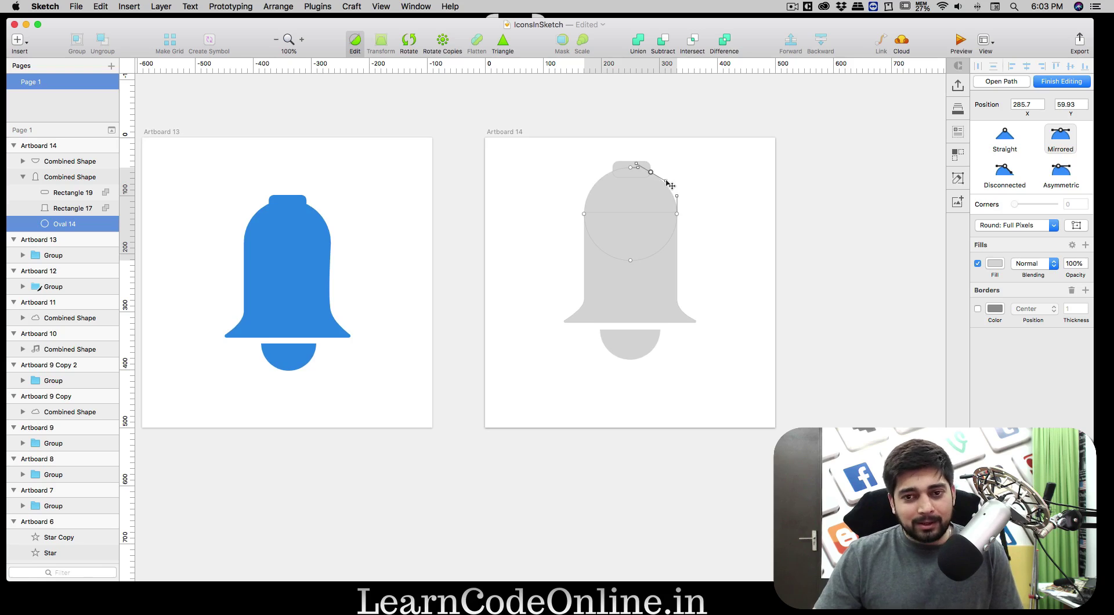
key("super+z")
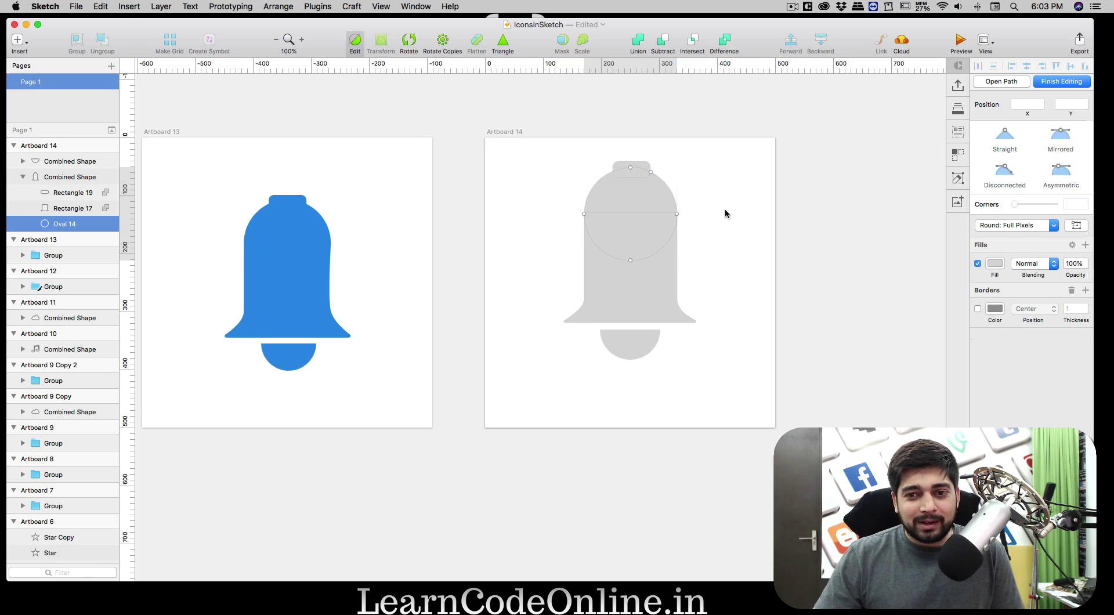
left_click(726, 214)
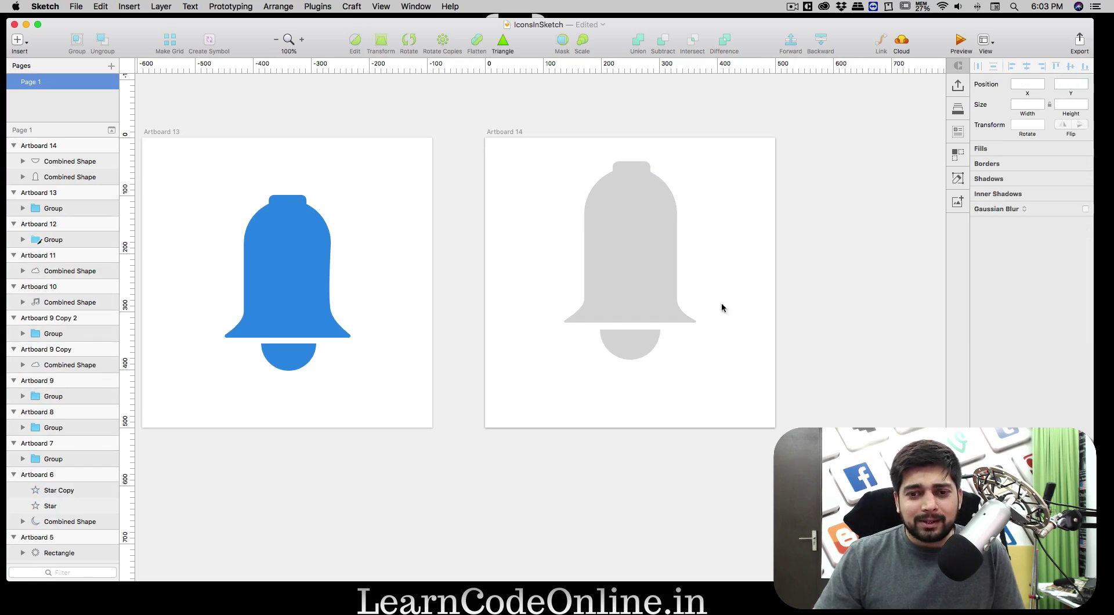
Fill the bell and clapper with the blue sampled from the reference bell
left_click_drag(675, 338, 583, 229)
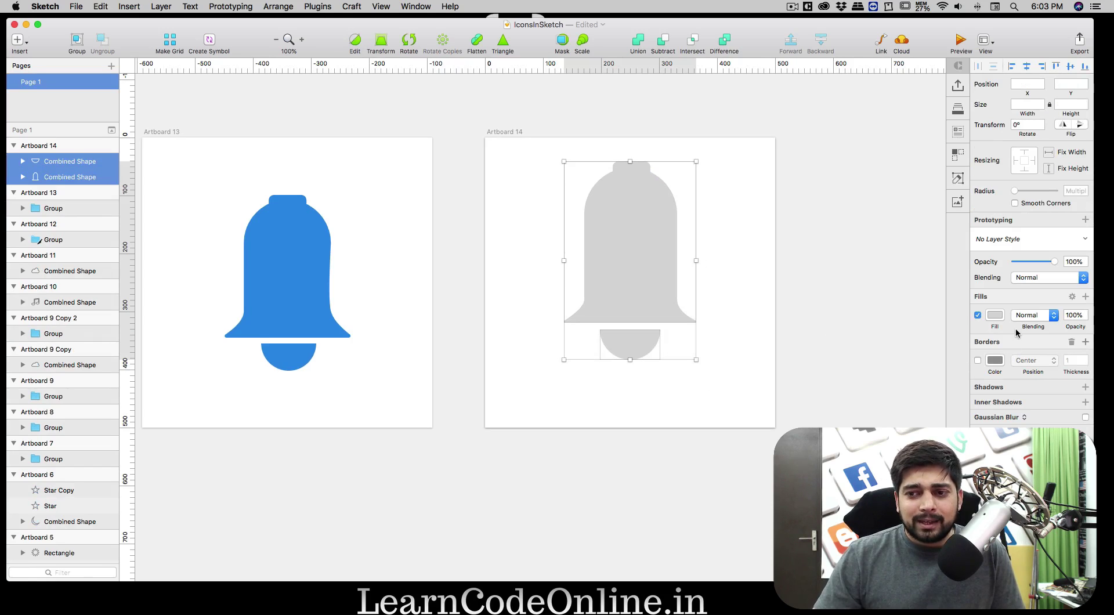
left_click(995, 316)
key("ctrl+c")
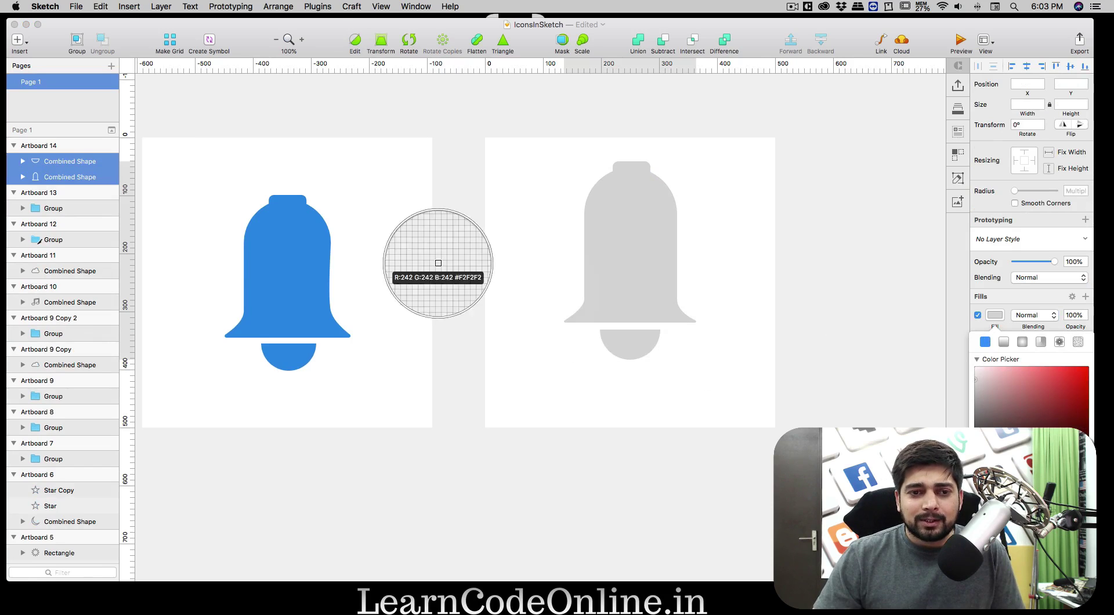
left_click(311, 248)
key("Escape")
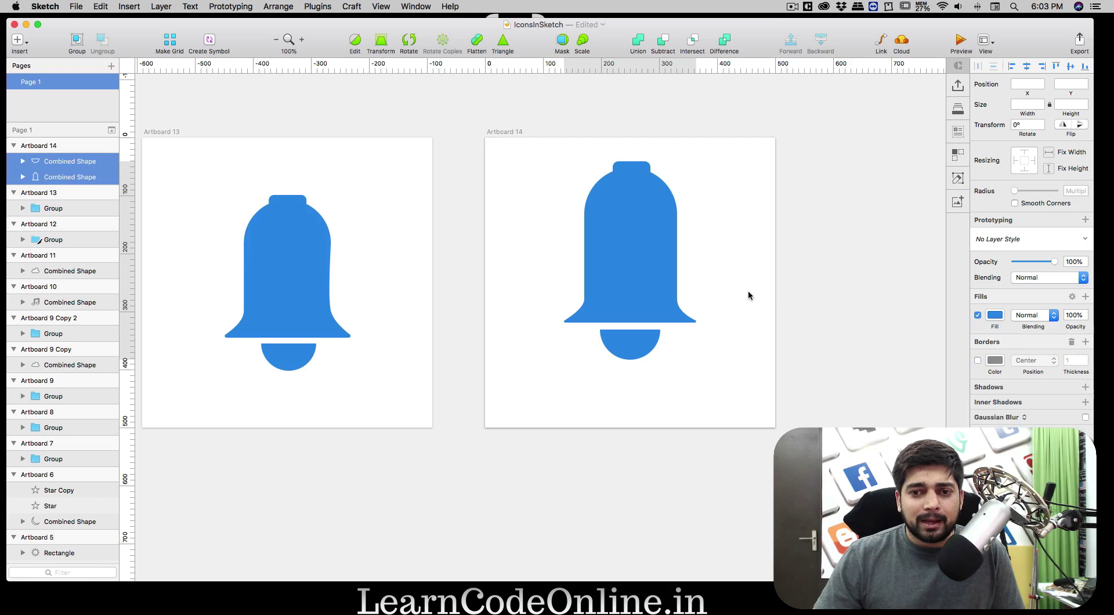
left_click(731, 370)
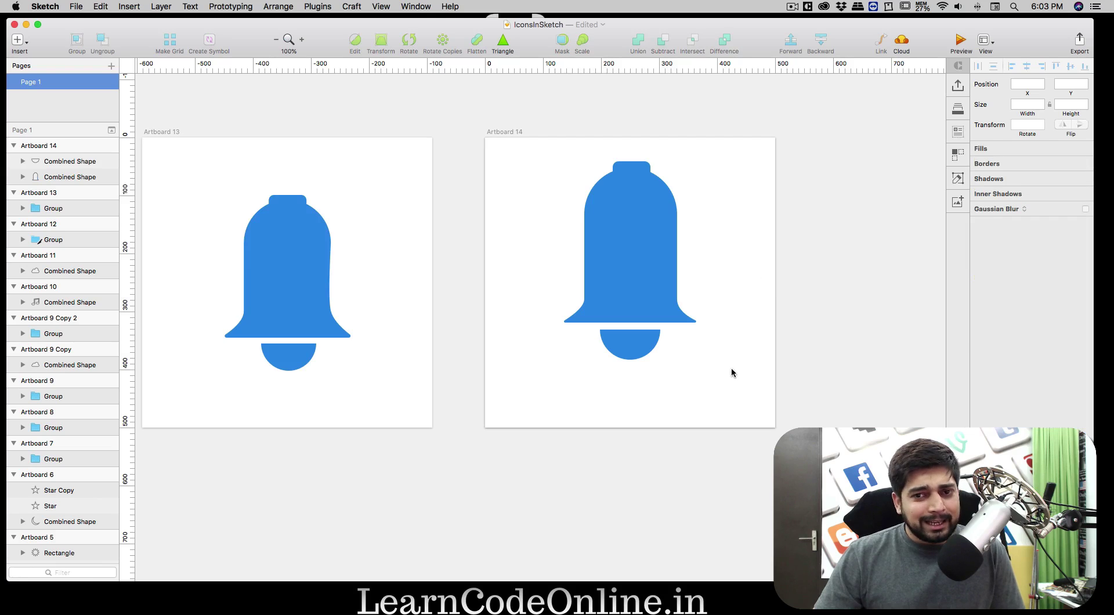